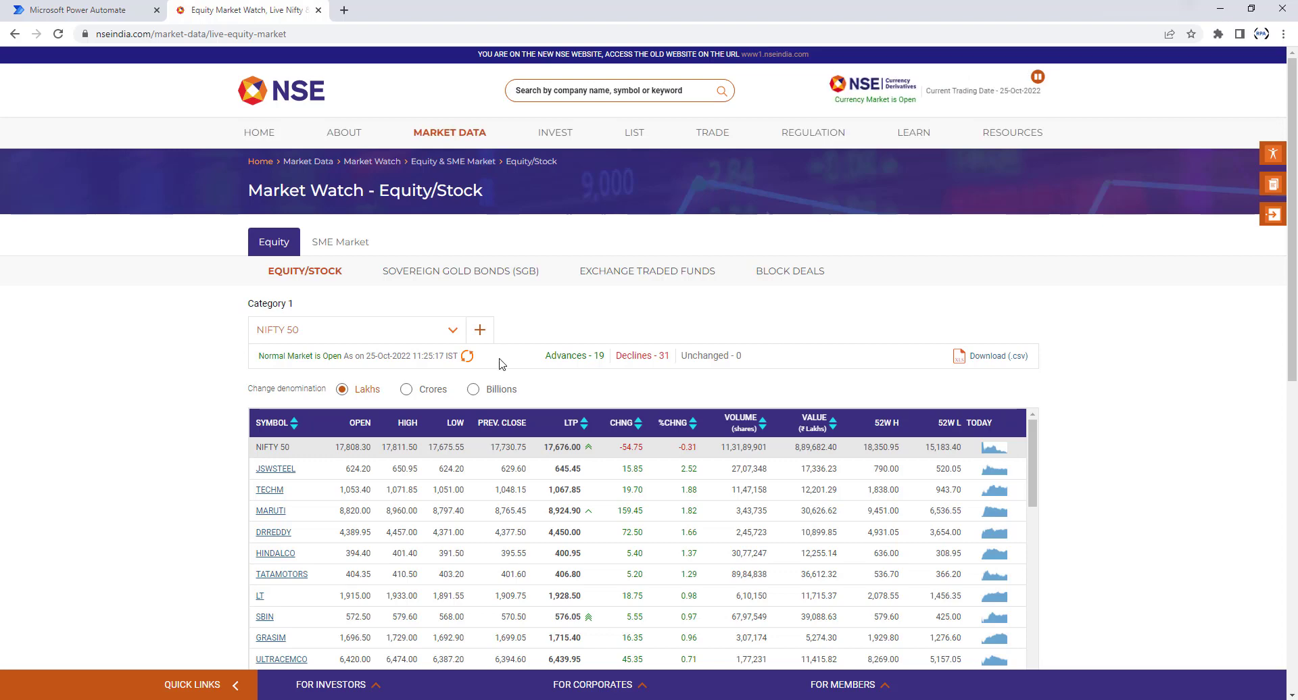
Switch from the NSE Market Watch page to the National Stock Exchange Project desktop flow editor.
key(alt+Tab)
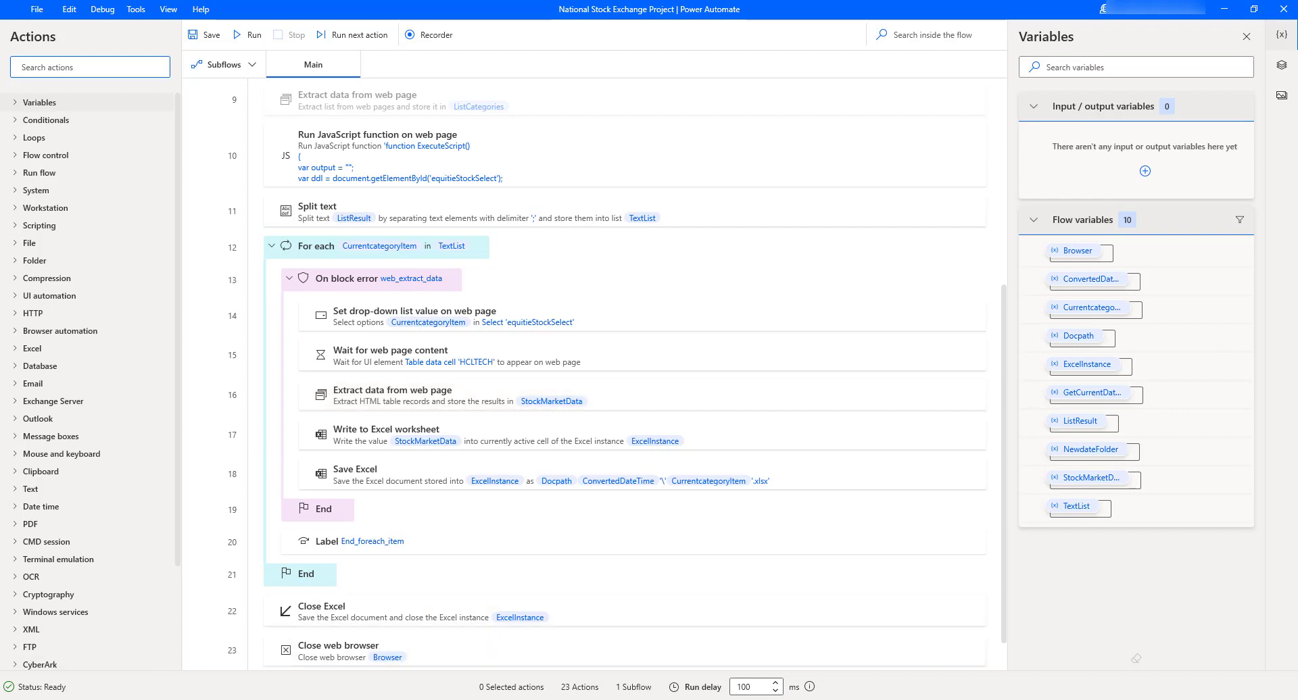
Return to Chrome and bring up the Microsoft Power Automate home page tab.
key(alt+Tab)
click(51, 8)
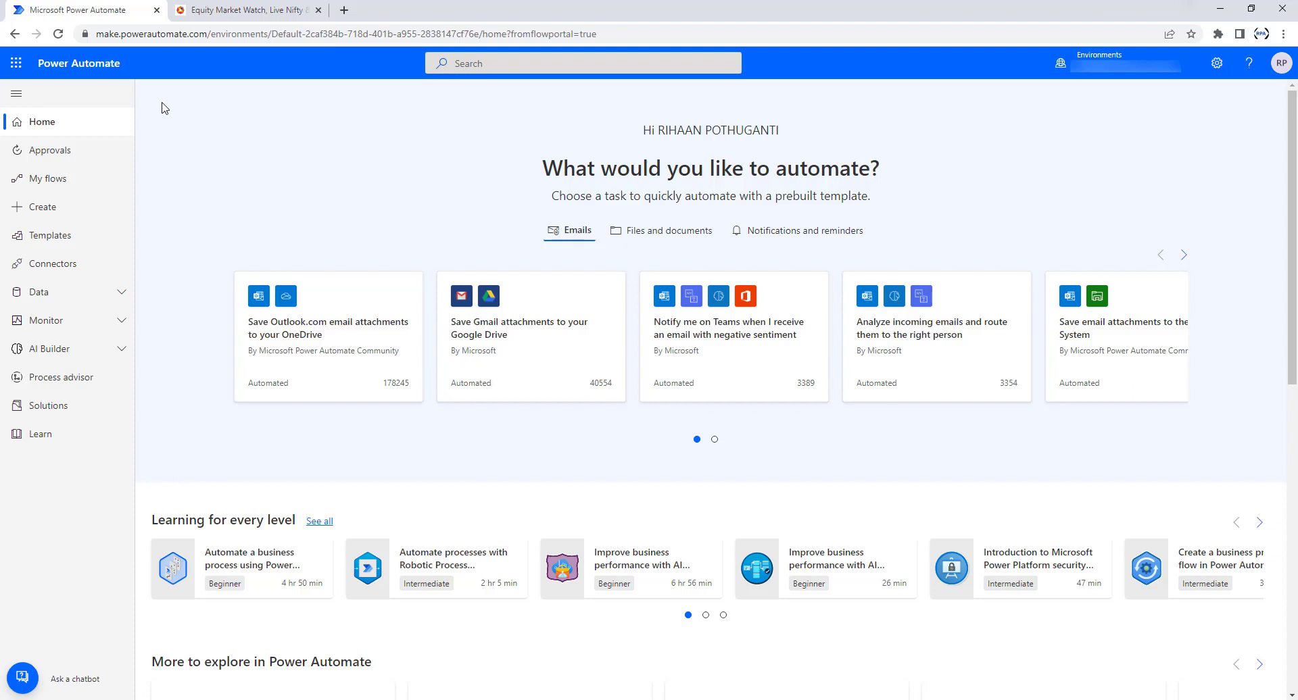
Go to the Create page in the left navigation pane.
click(62, 214)
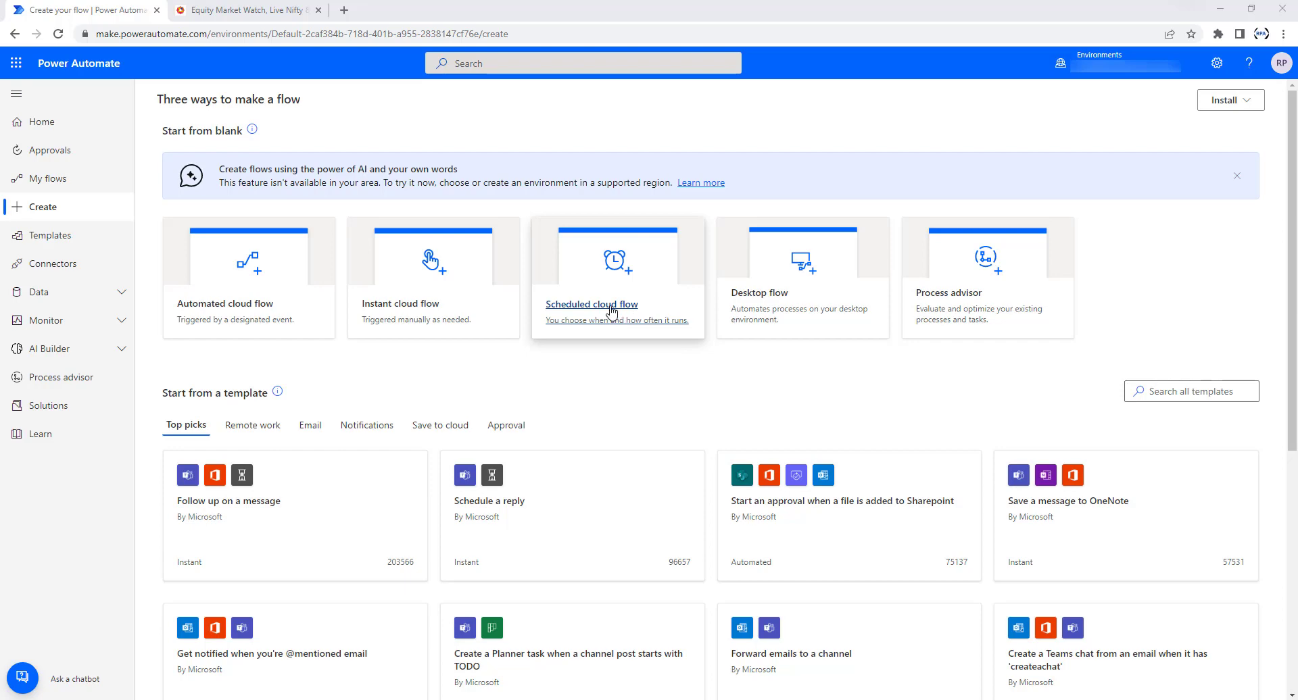
Start a Scheduled cloud flow and name it 'Sch NSE project'.
click(611, 311)
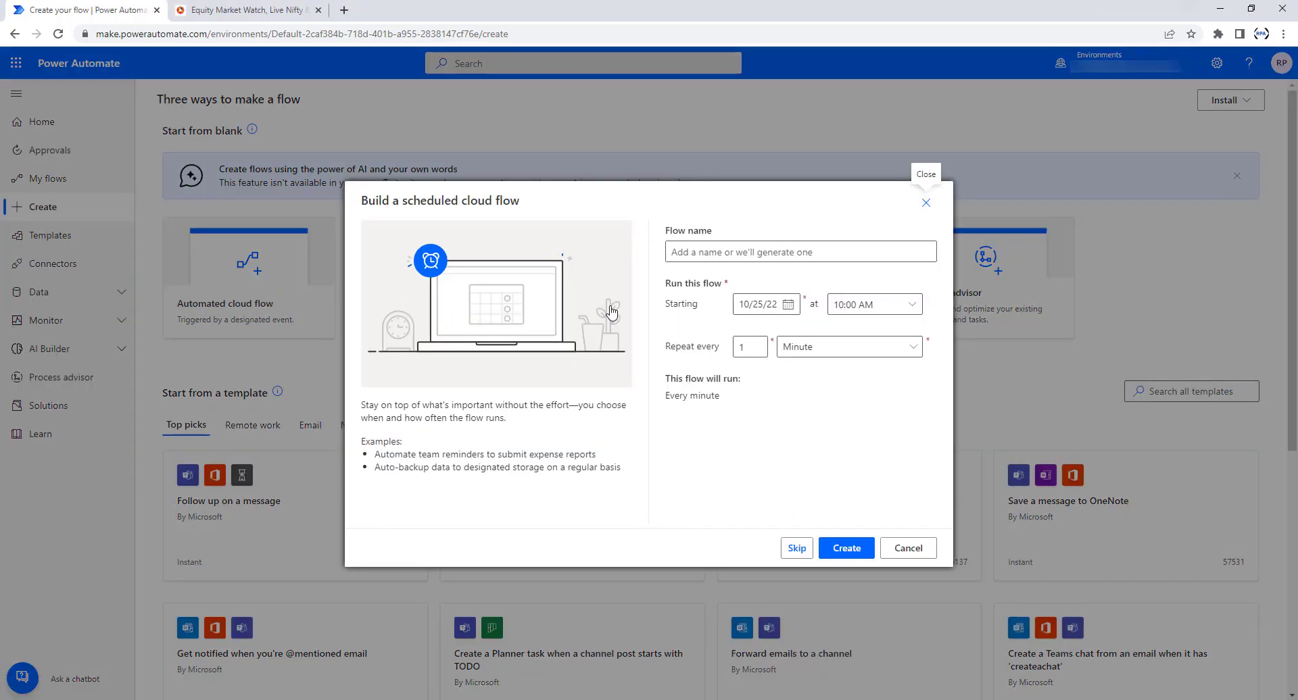
click(731, 251)
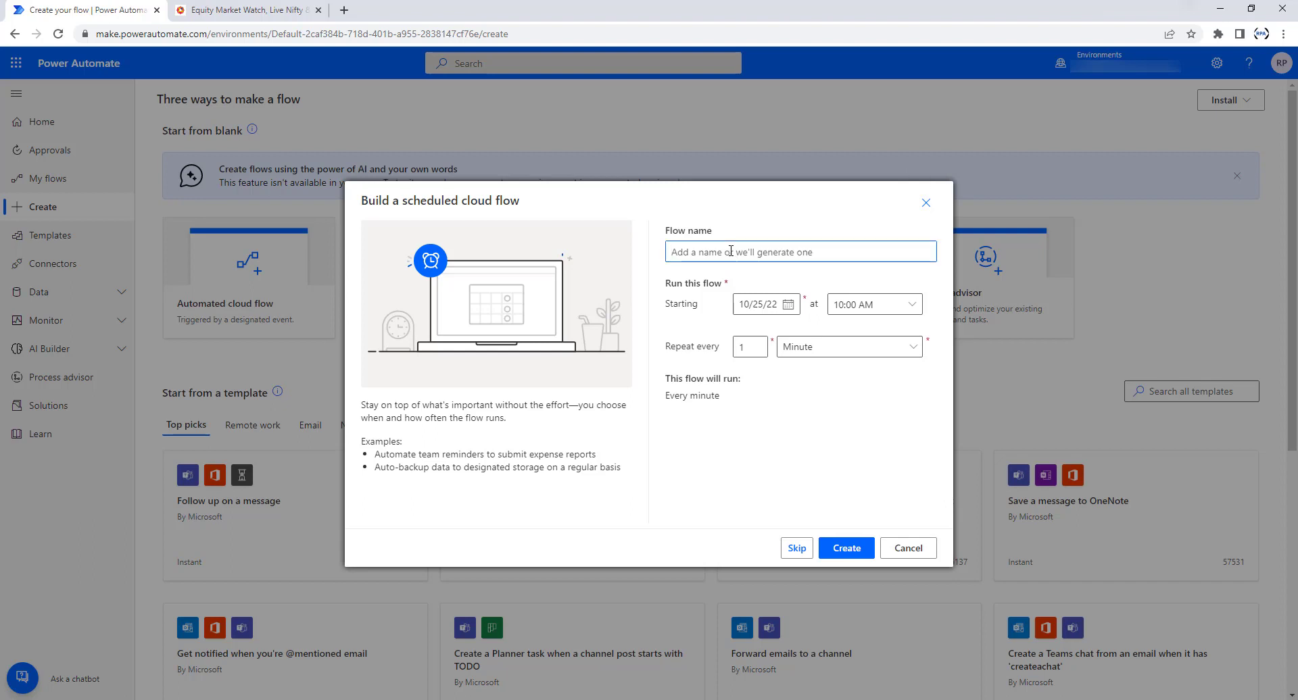
text(Sch NSE project)
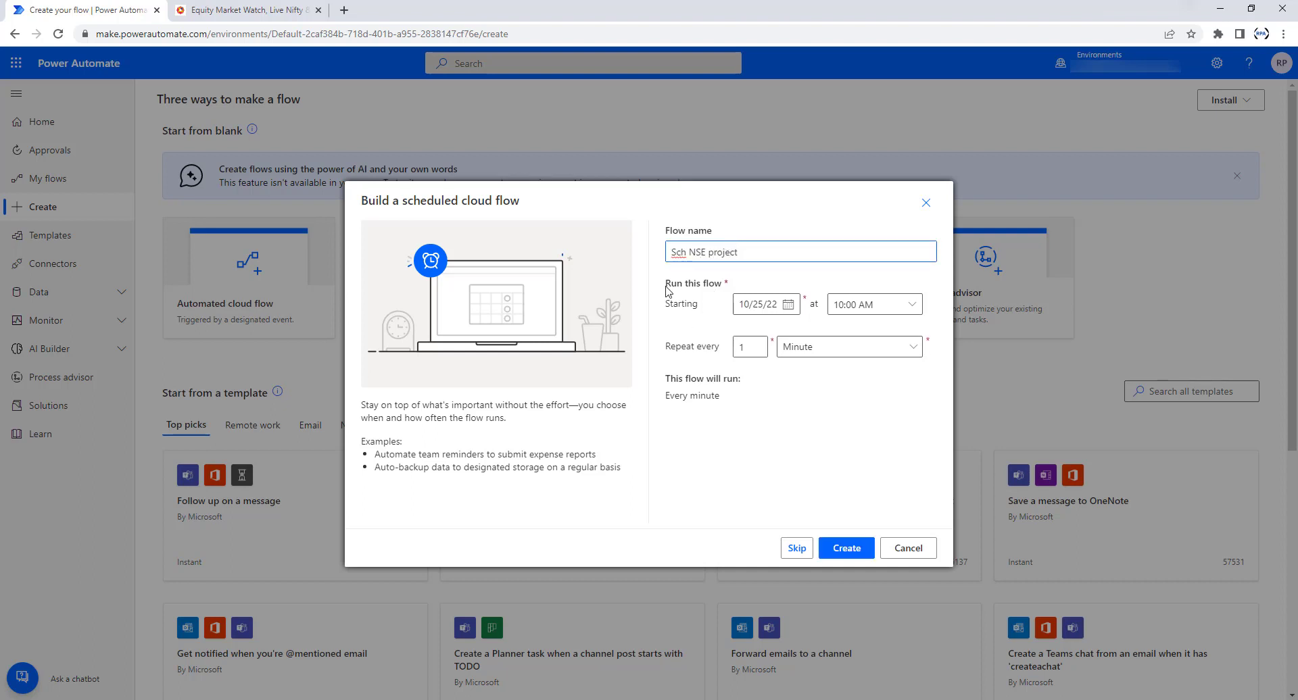
drag(666, 284, 726, 287)
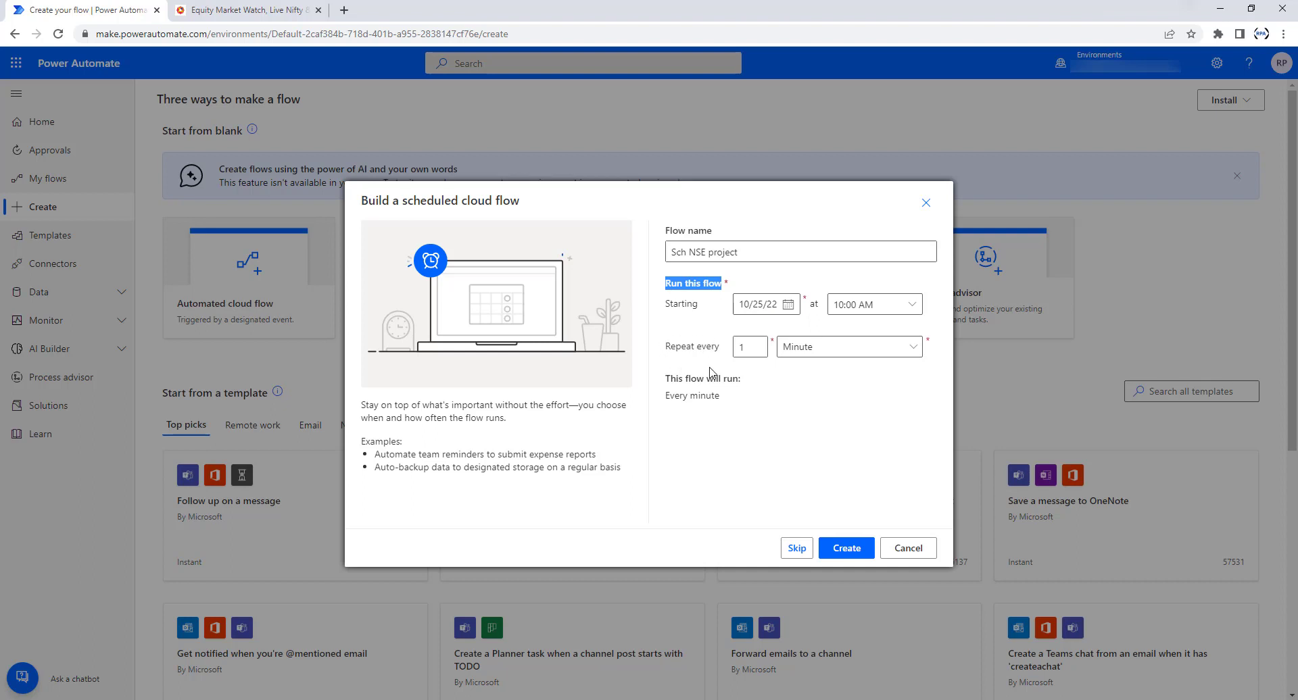
Set the recurrence to every 1 week, deselecting Saturday and Sunday to leave Monday–Friday.
click(742, 347)
key(BackSpace)
double_click(743, 347)
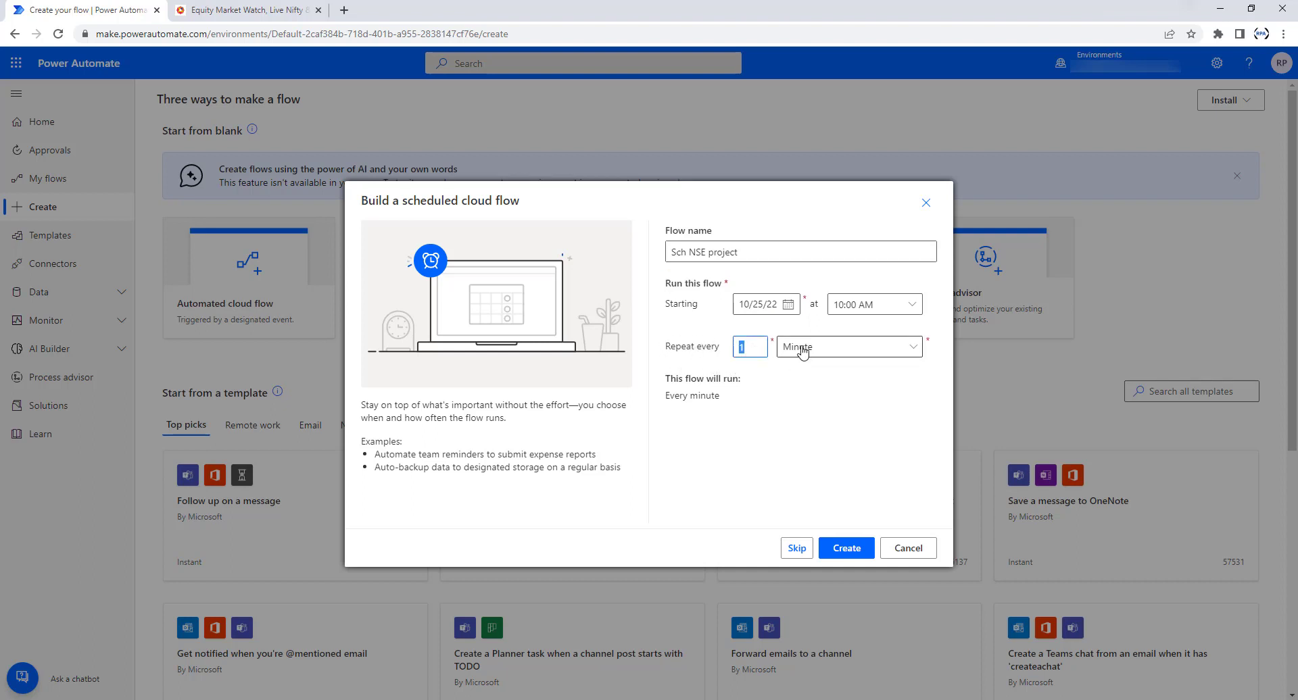
click(802, 349)
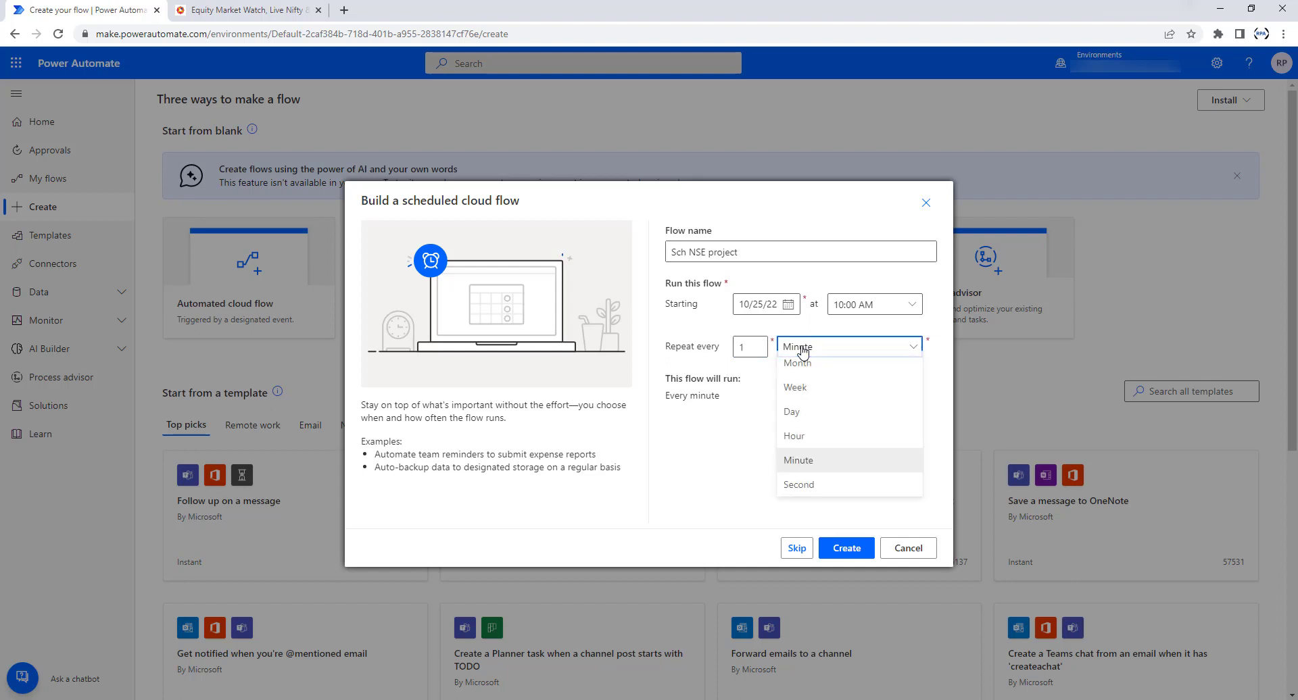
click(802, 393)
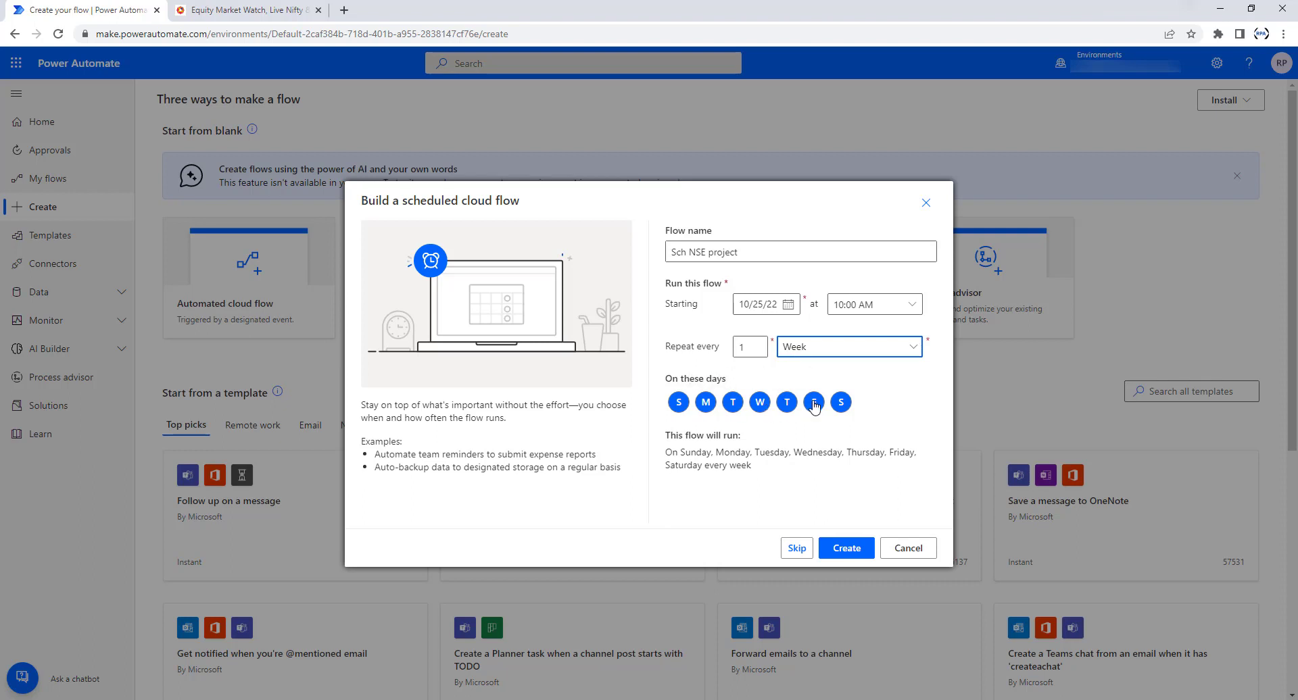
click(838, 403)
click(678, 403)
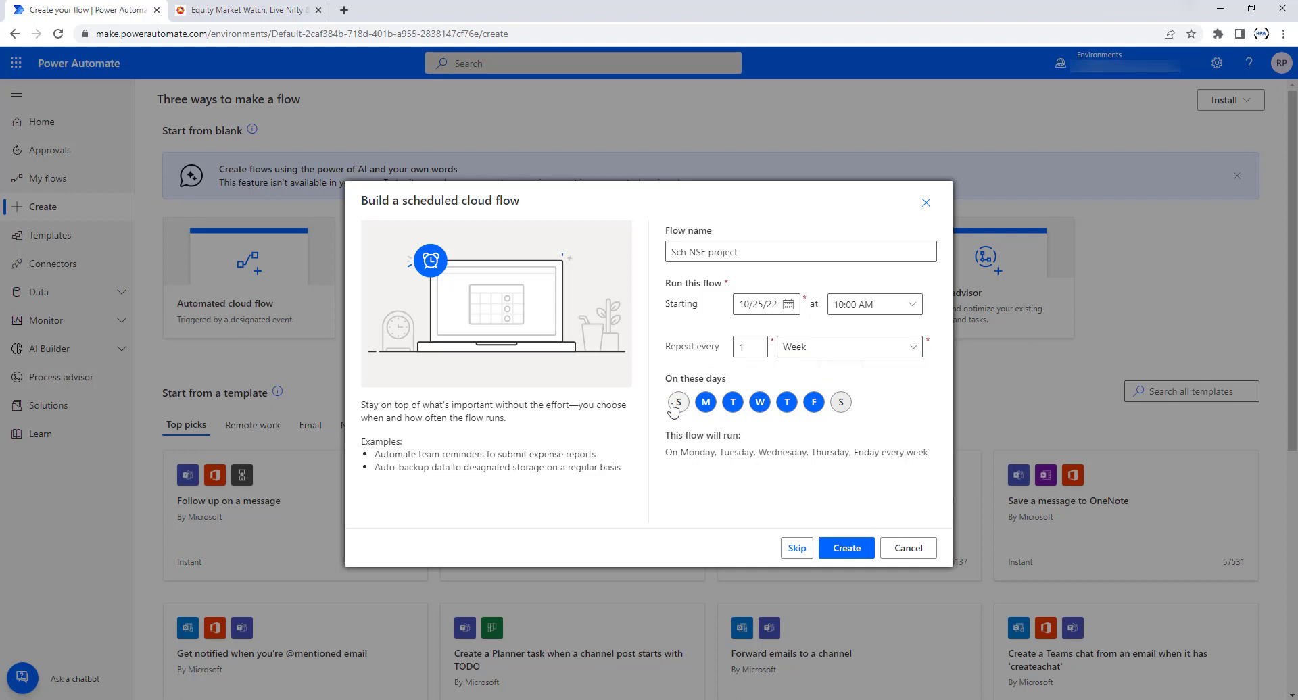
double_click(703, 454)
Create the flow, check the Recurrence trigger's weekday schedule, and add a new step below it.
click(860, 551)
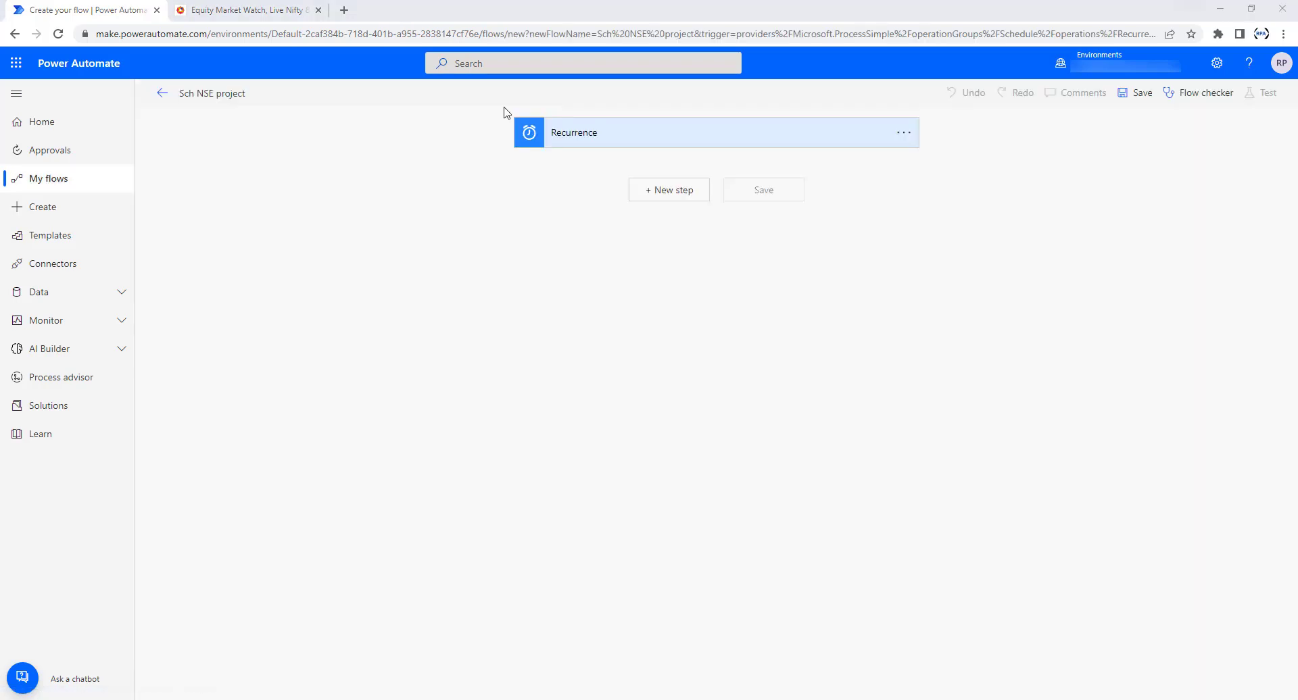
click(572, 135)
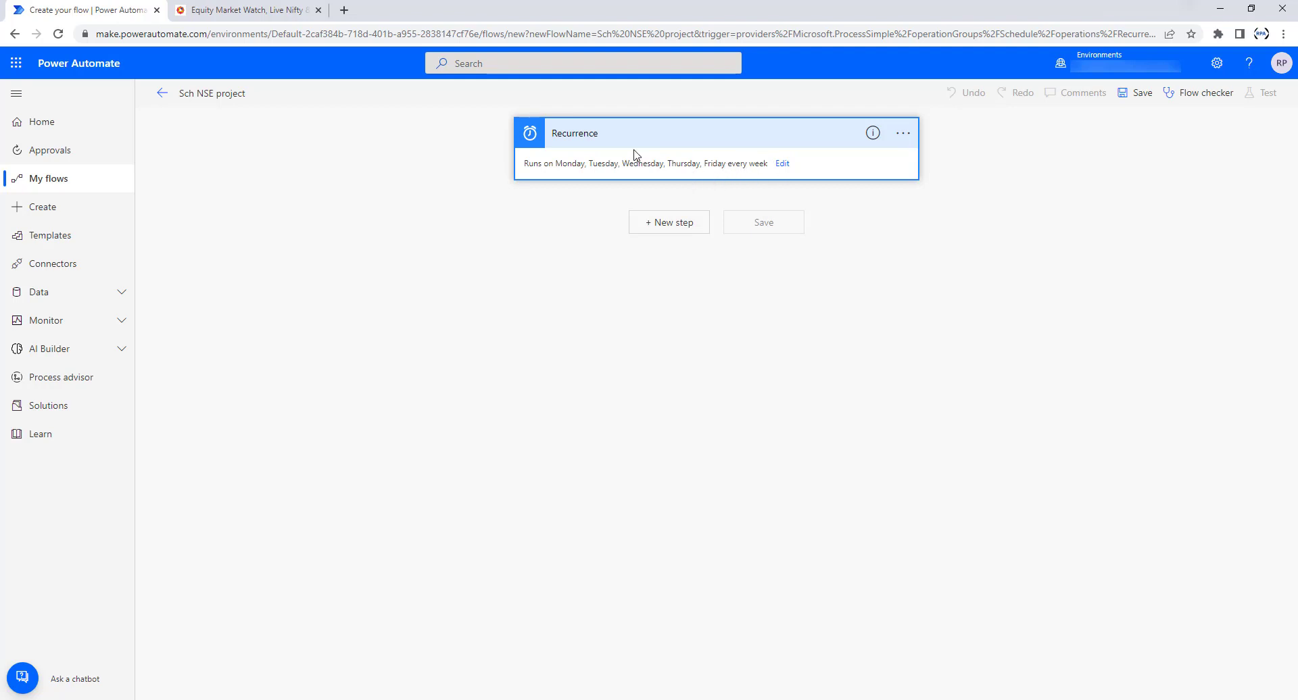
click(674, 226)
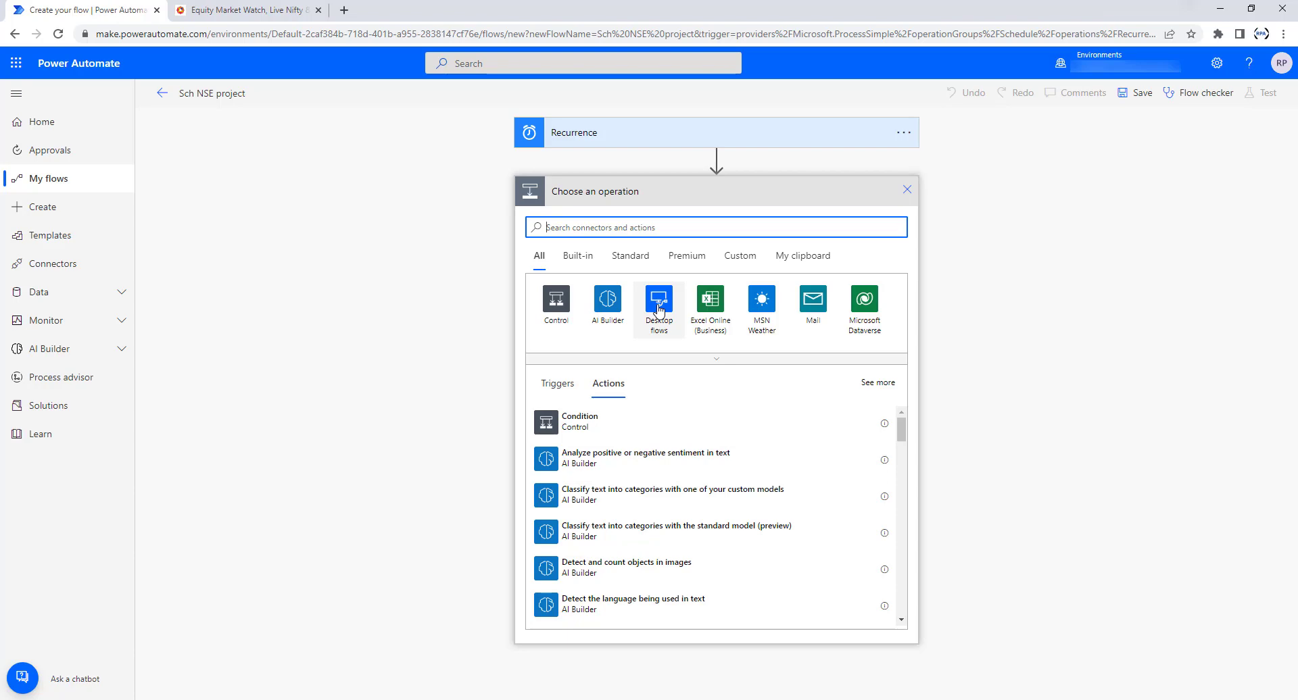
After glancing at the desktop flow, pick the Desktop flows connector and dismiss its tip.
click(193, 699)
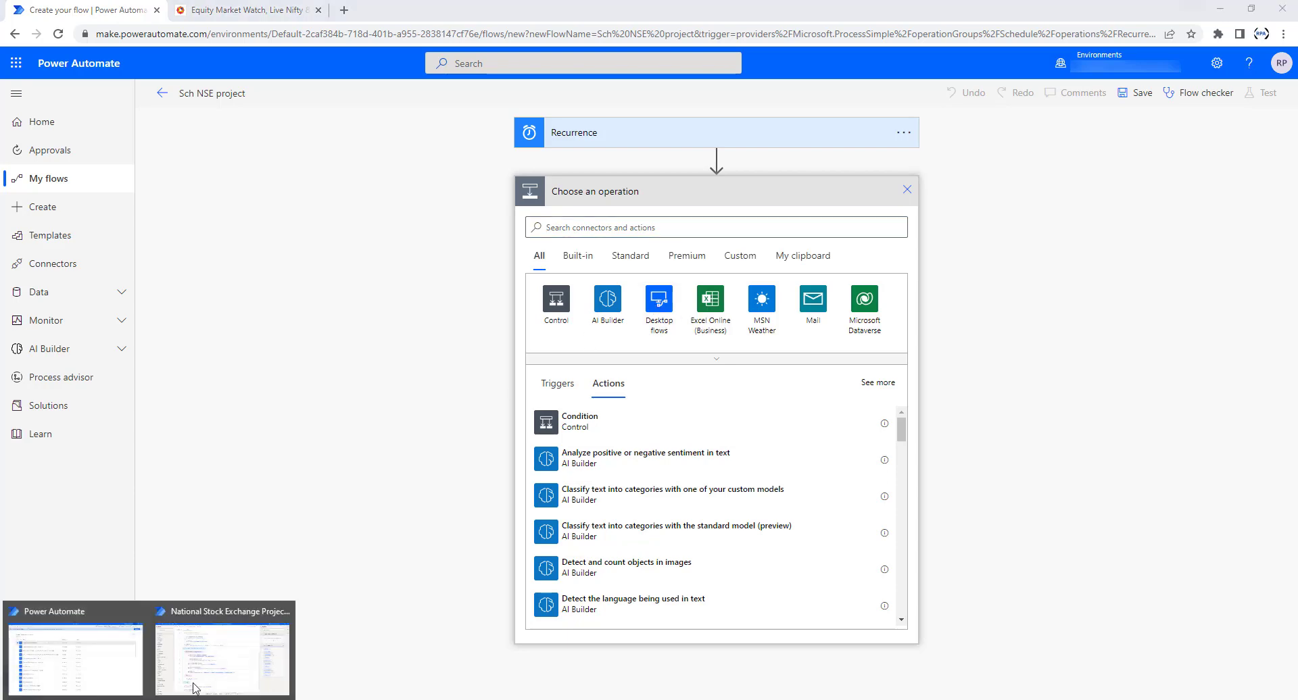
click(195, 689)
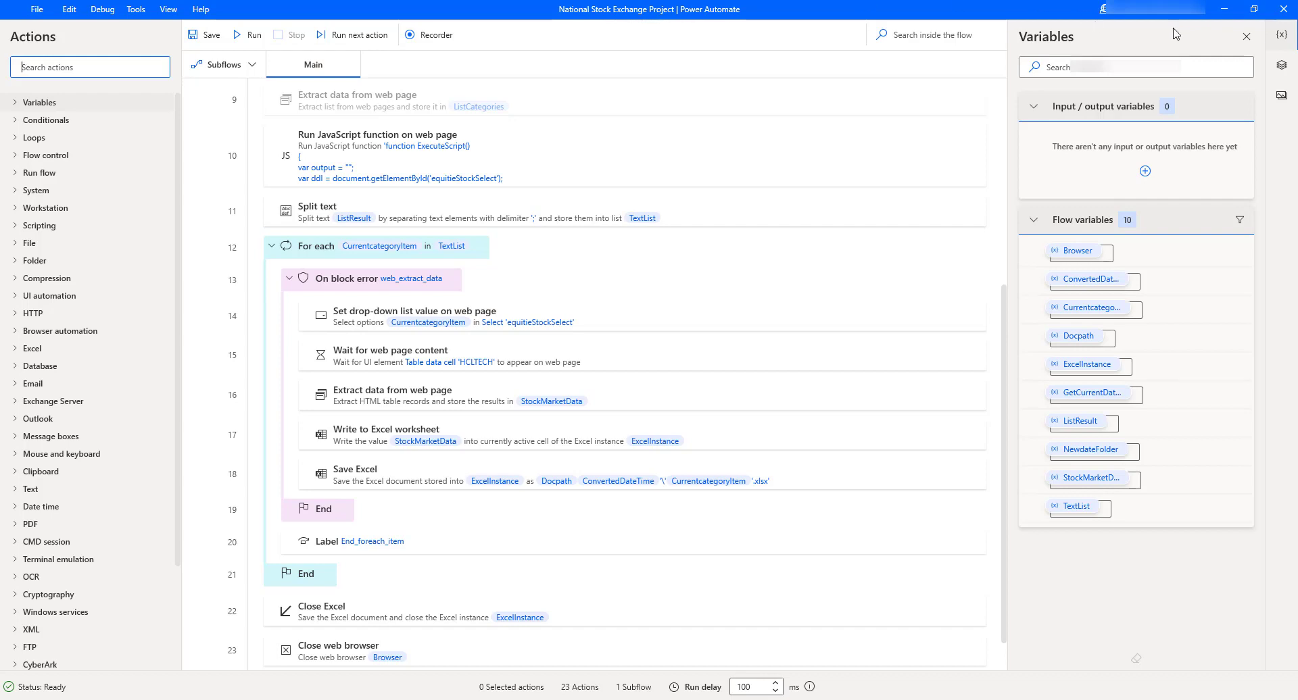
click(1223, 12)
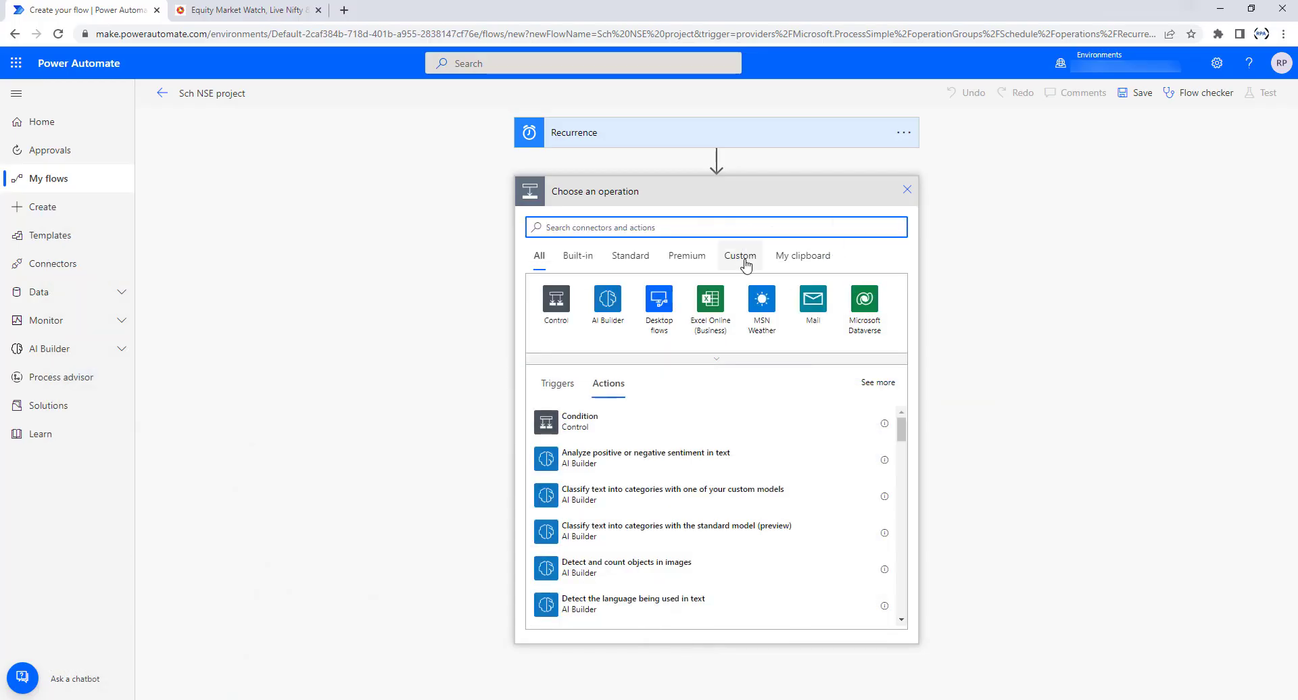
click(660, 312)
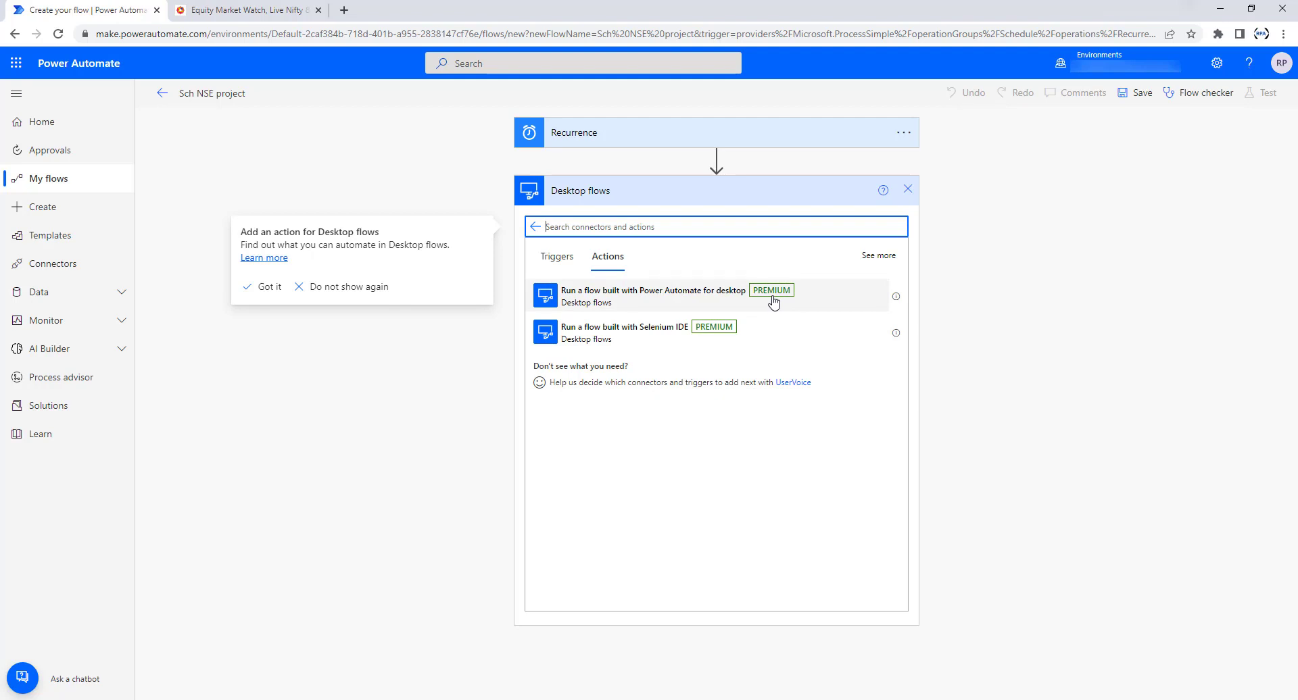
click(709, 304)
Add the 'Run a flow built with Power Automate for desktop' action and open its connection options.
click(709, 298)
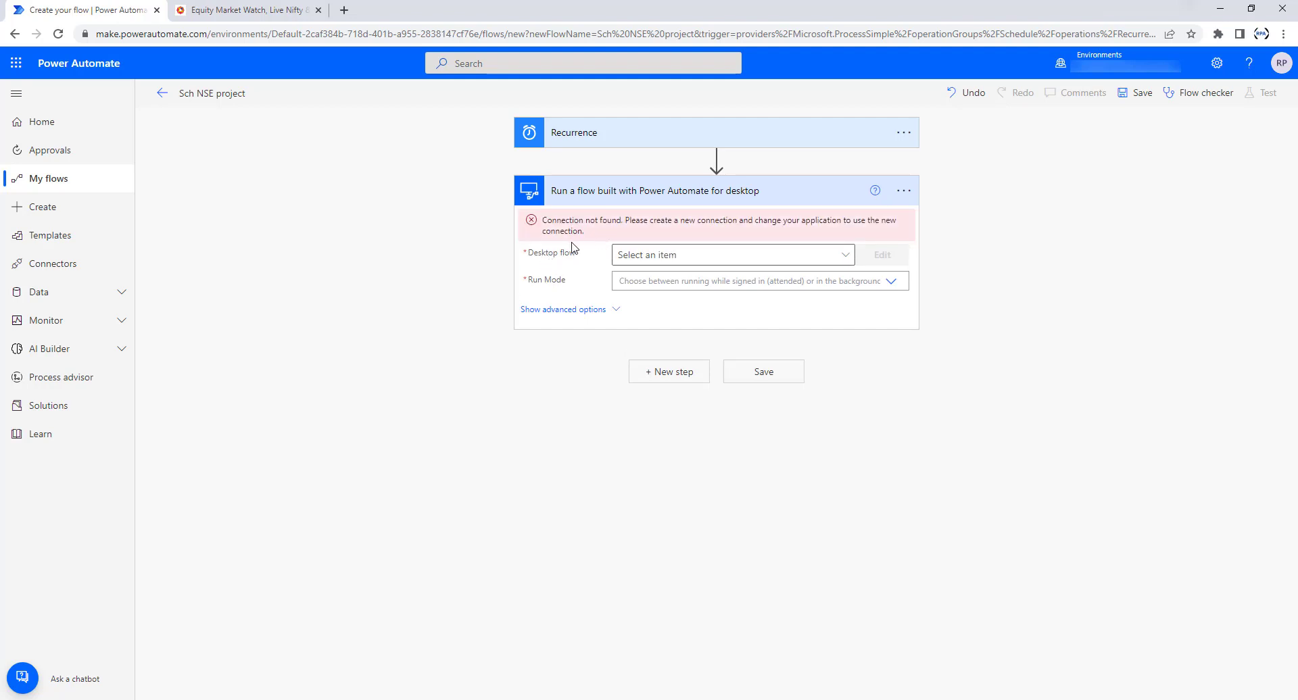
click(908, 196)
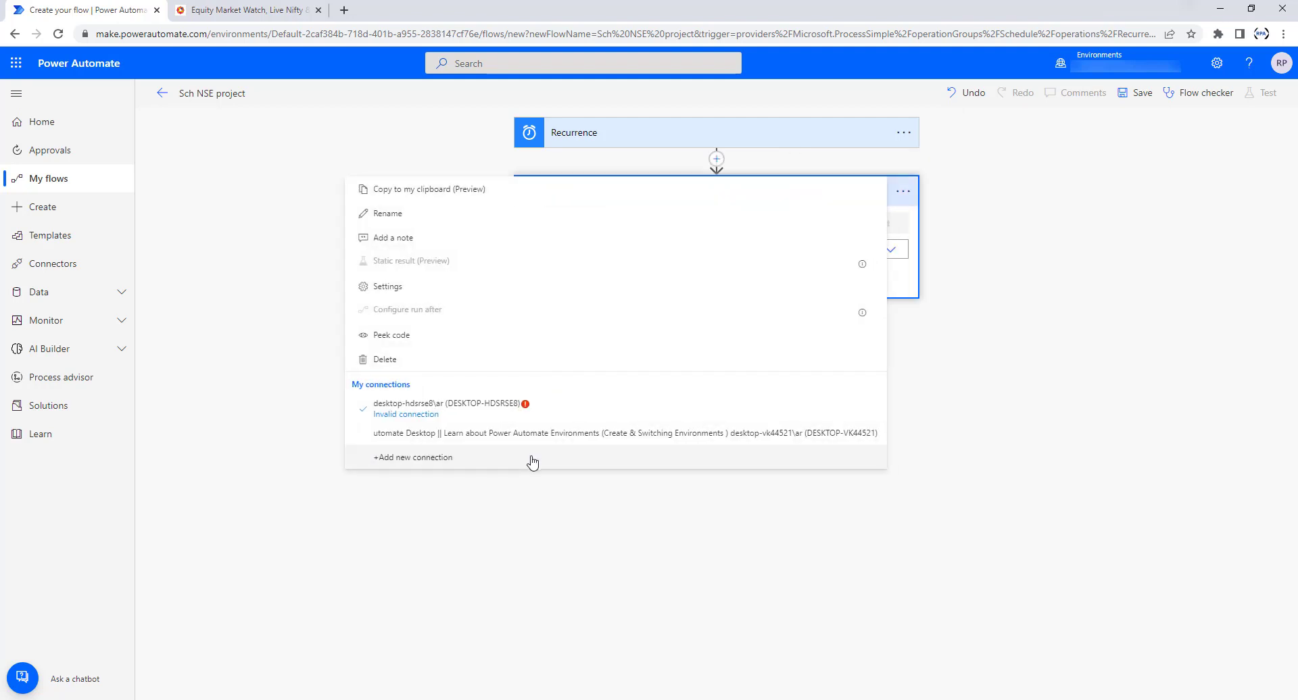
Add a new connection directly to machine DESKTOP-HDSRSE8, then search Windows for 'cmd'.
click(533, 460)
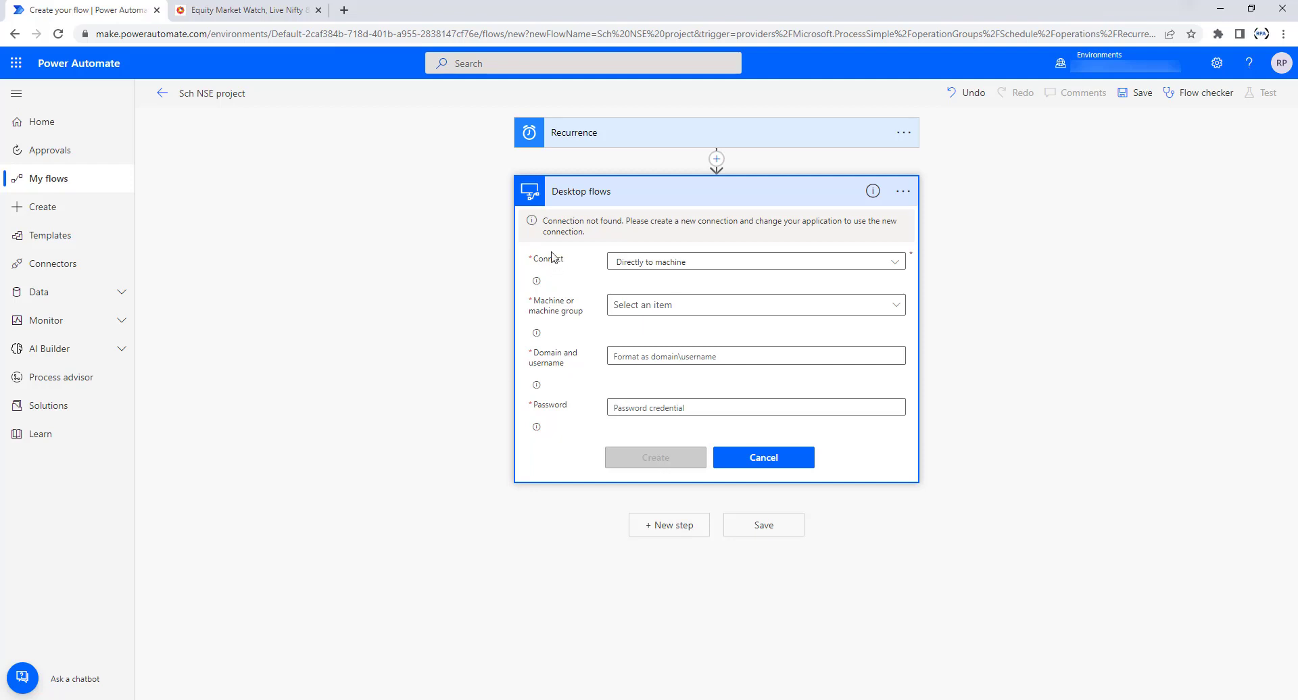
click(637, 265)
click(637, 265)
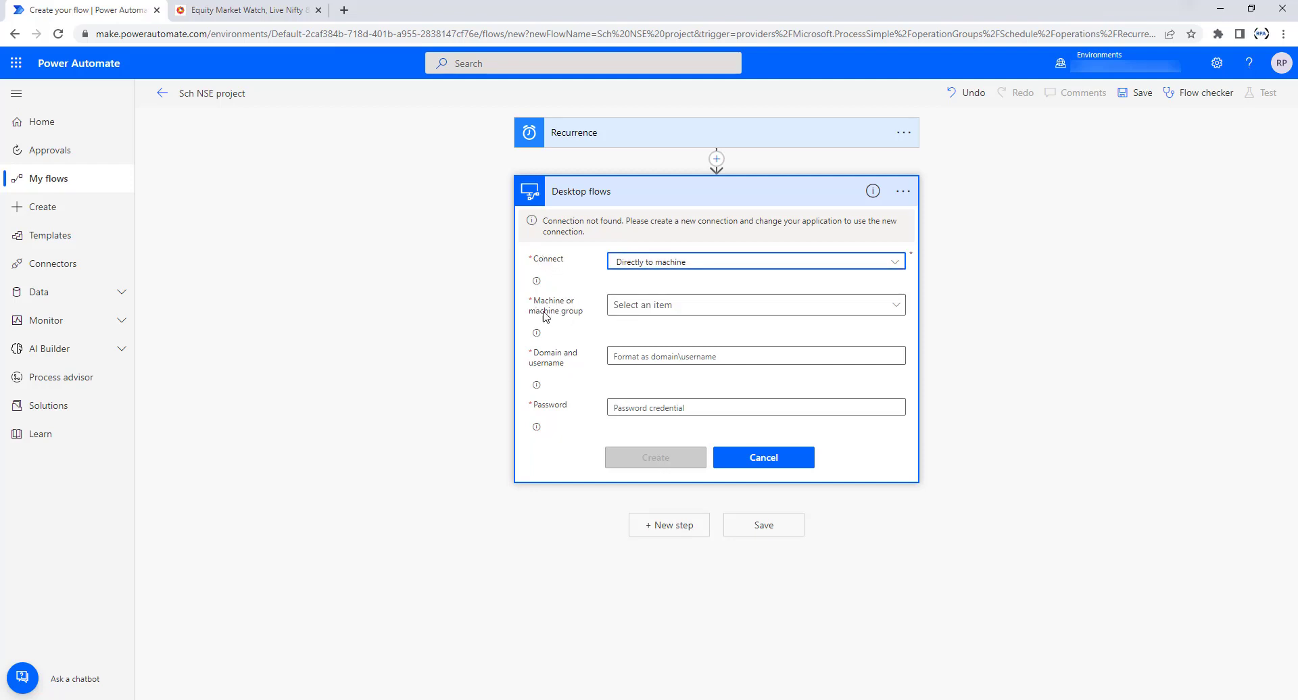
click(662, 310)
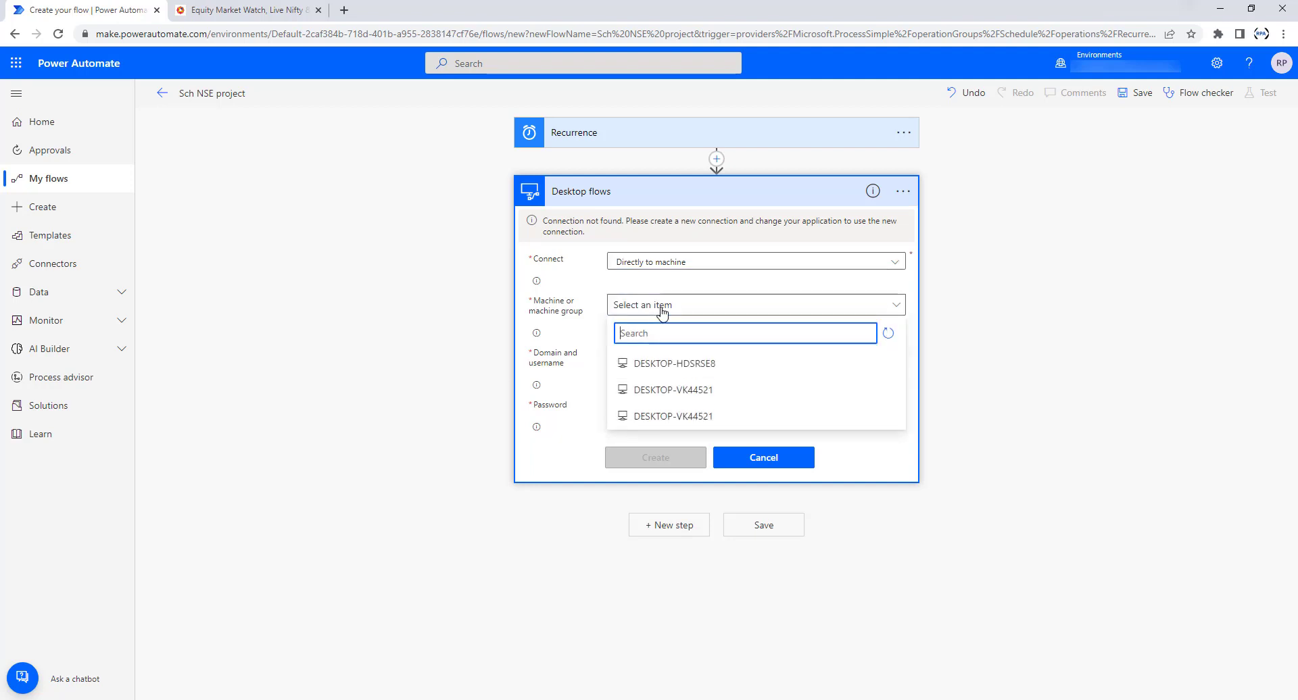
click(704, 370)
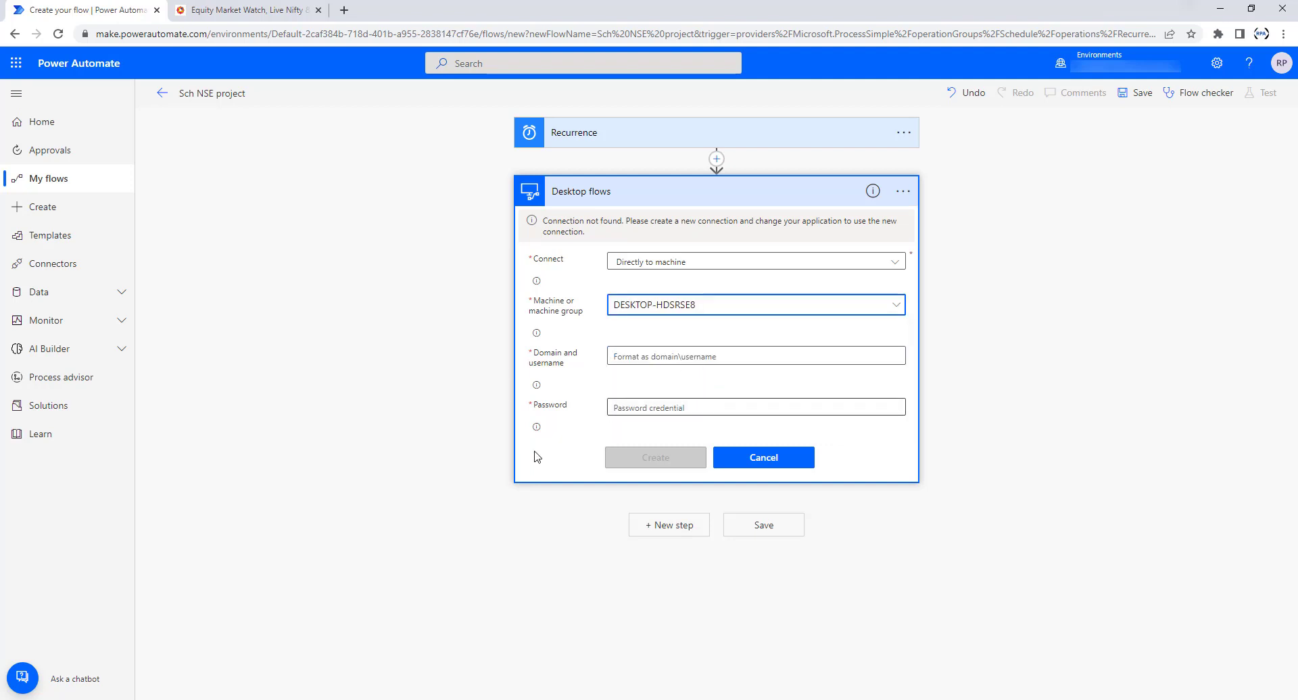
click(694, 356)
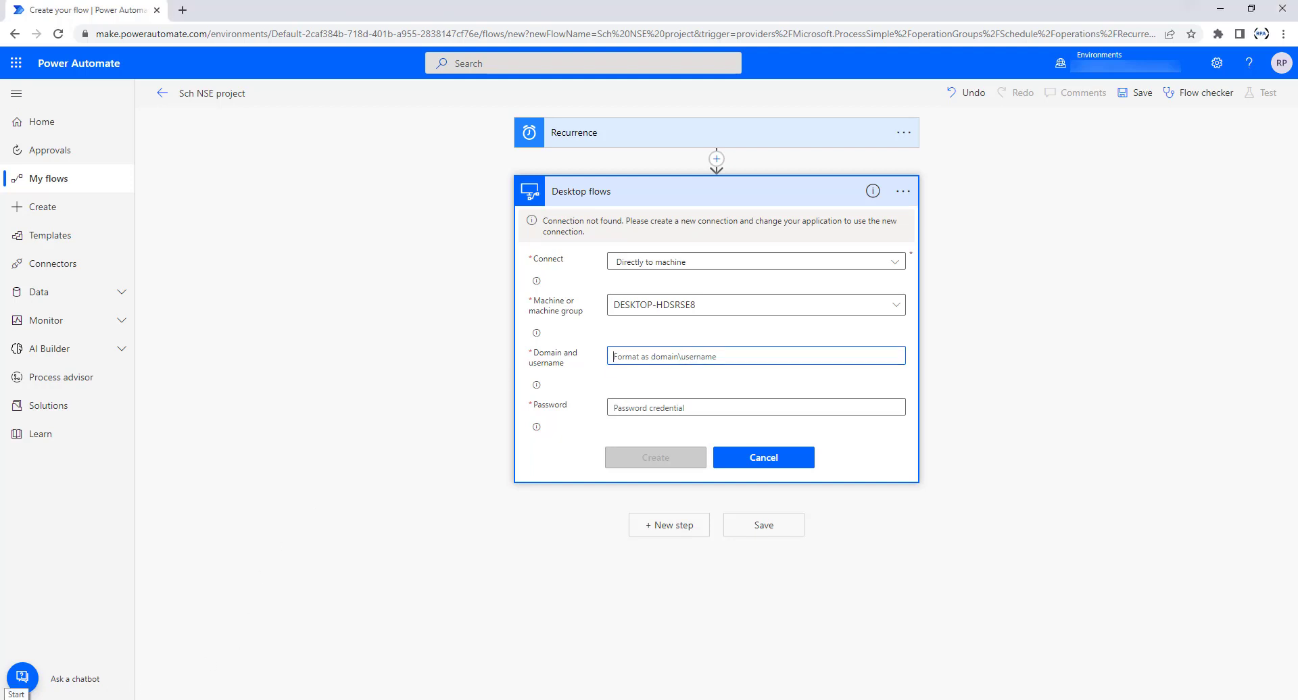
click(14, 697)
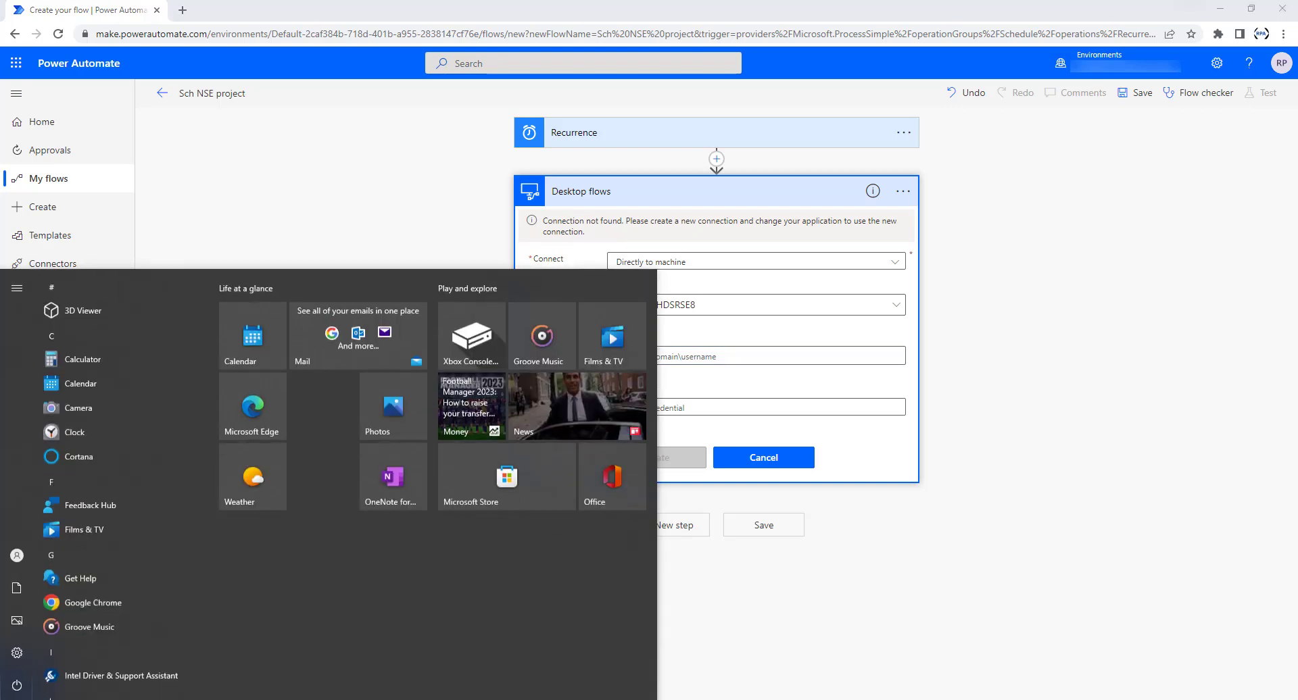
text(cmd)
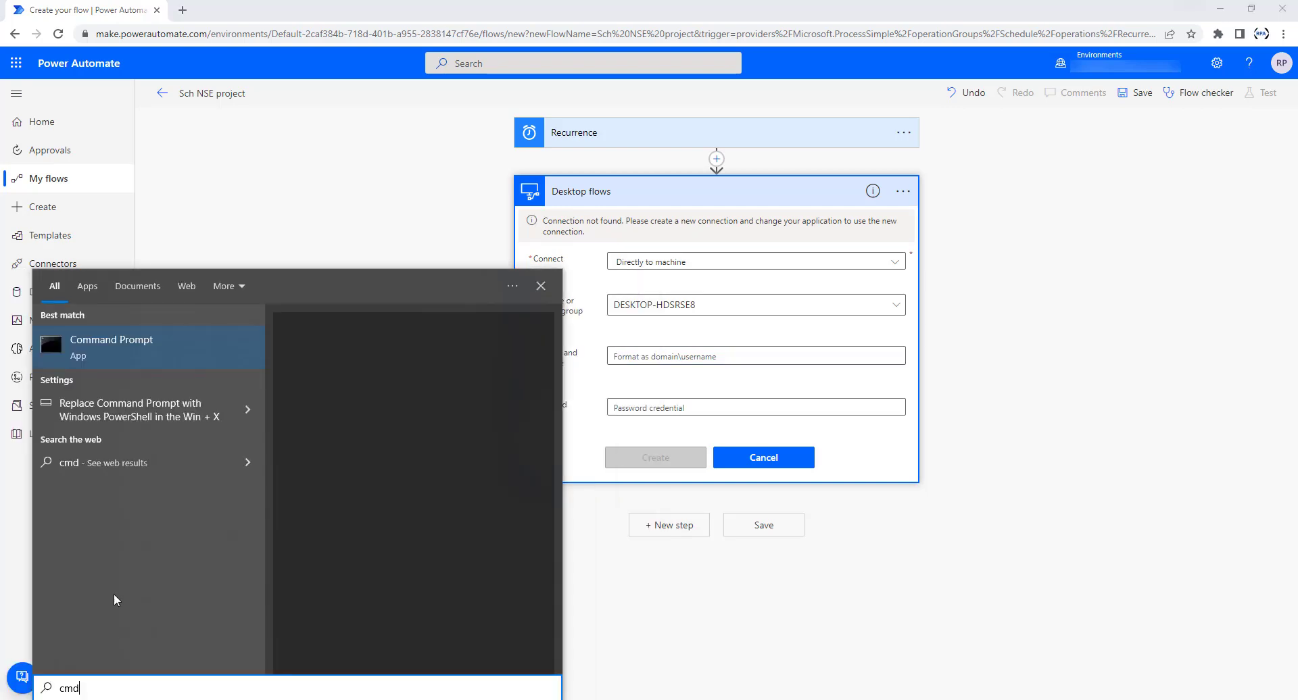
Run whoami in Command Prompt, copy the machine's domain and username, and leave the console.
click(160, 344)
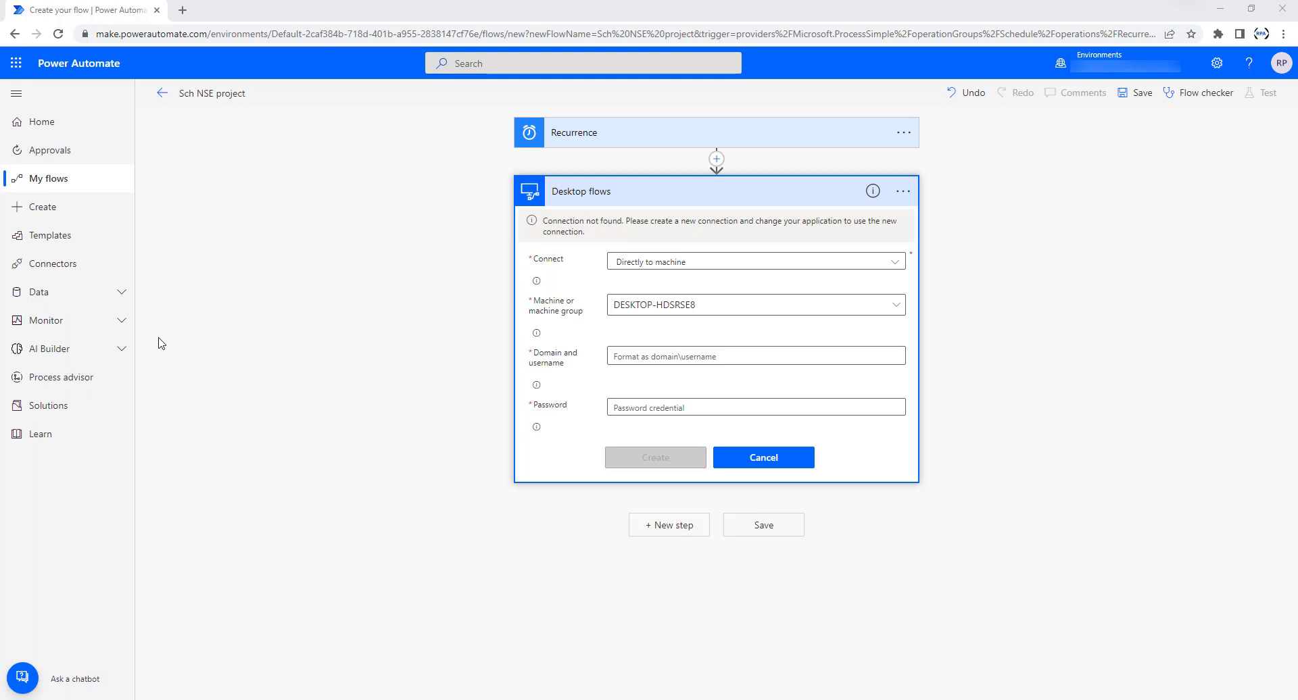
text(whoami)
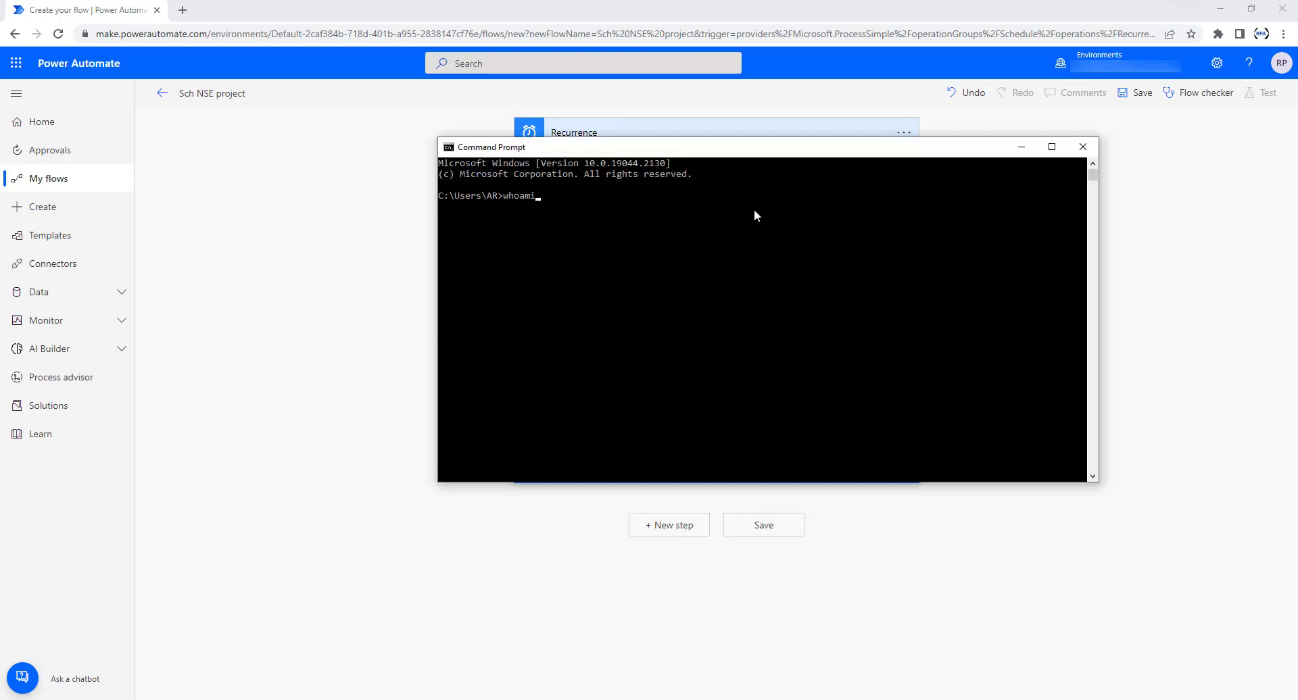
key(Return)
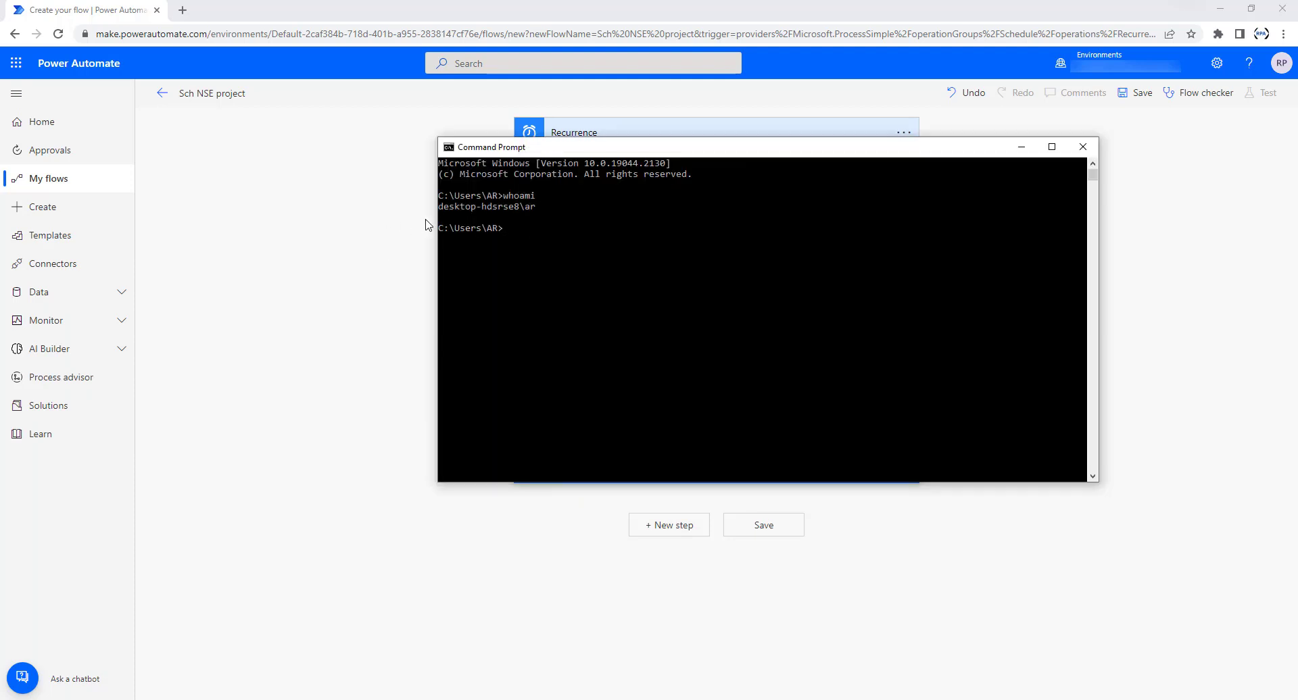
drag(441, 209, 444, 212)
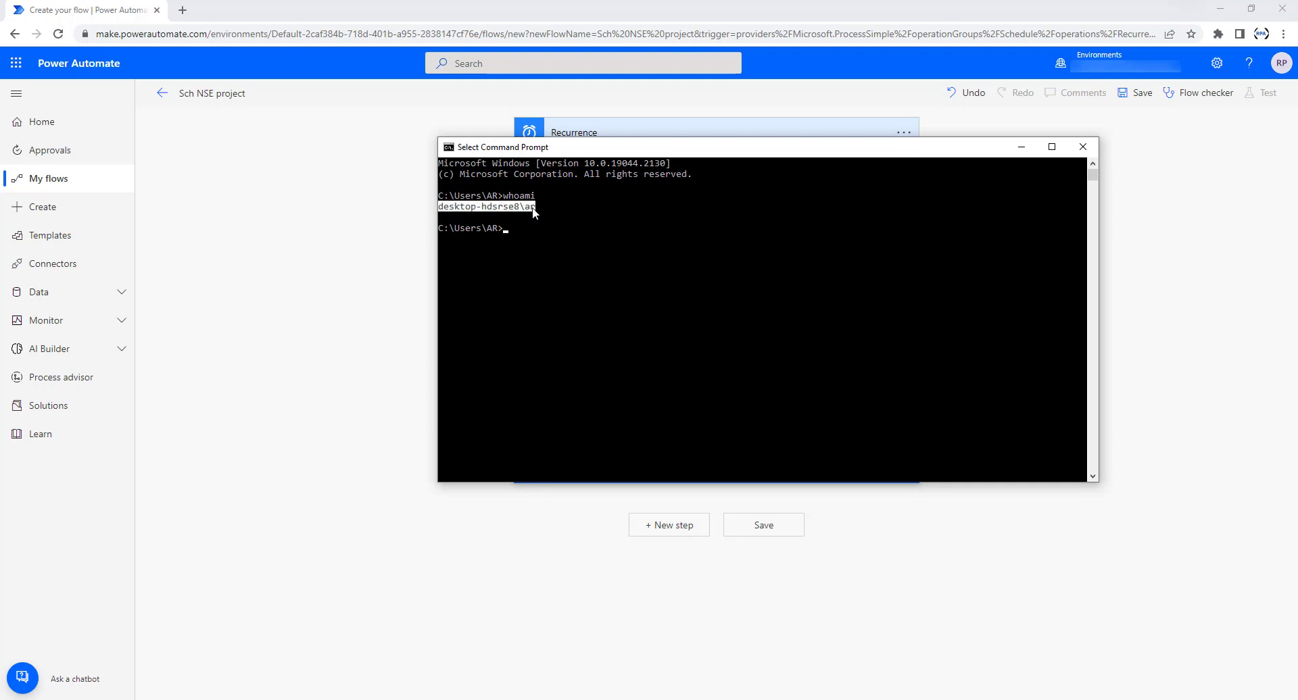
key(ctrl+c)
key(alt+Tab)
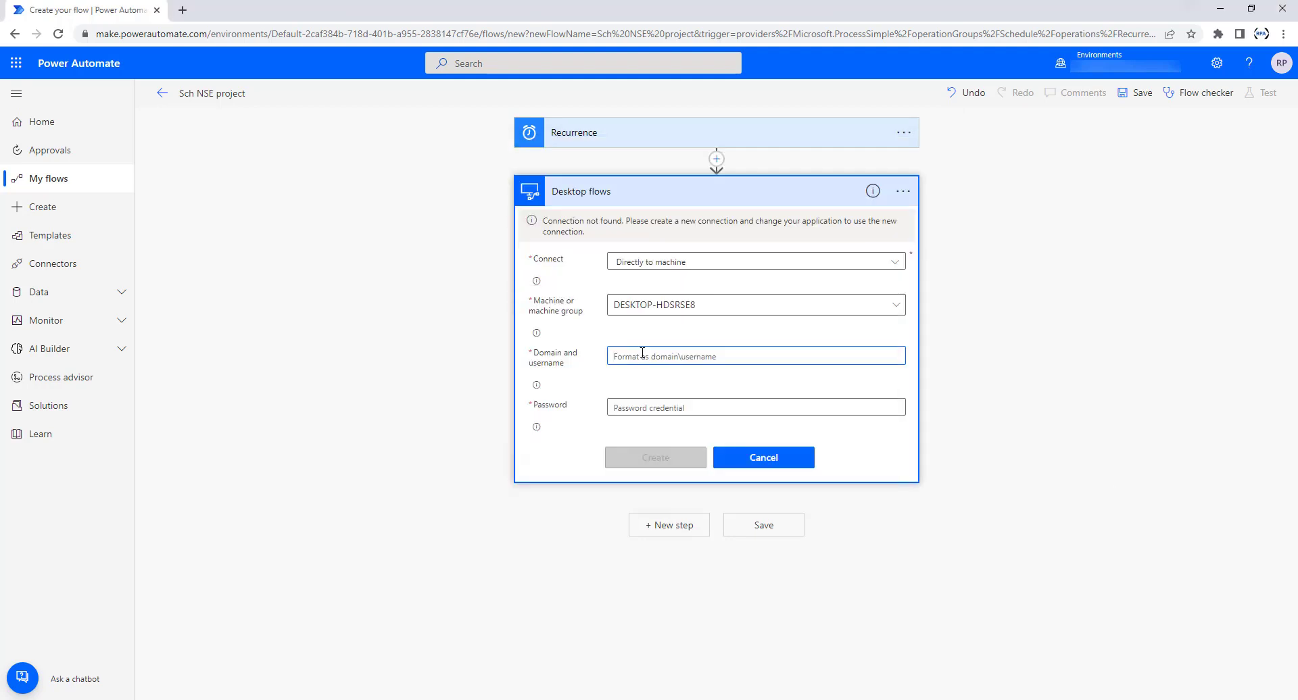
Paste the copied domain\username and enter the Windows account password for the desktop connection.
key(ctrl+v)
click(648, 406)
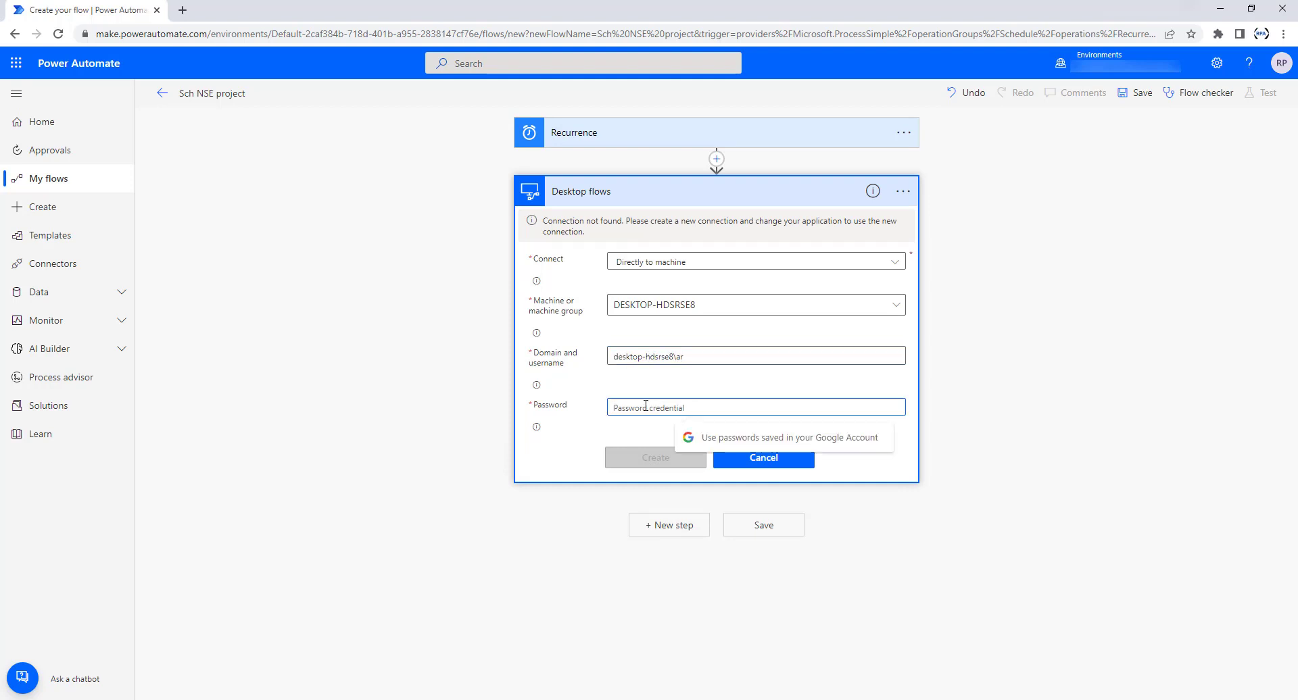
text(••••••)
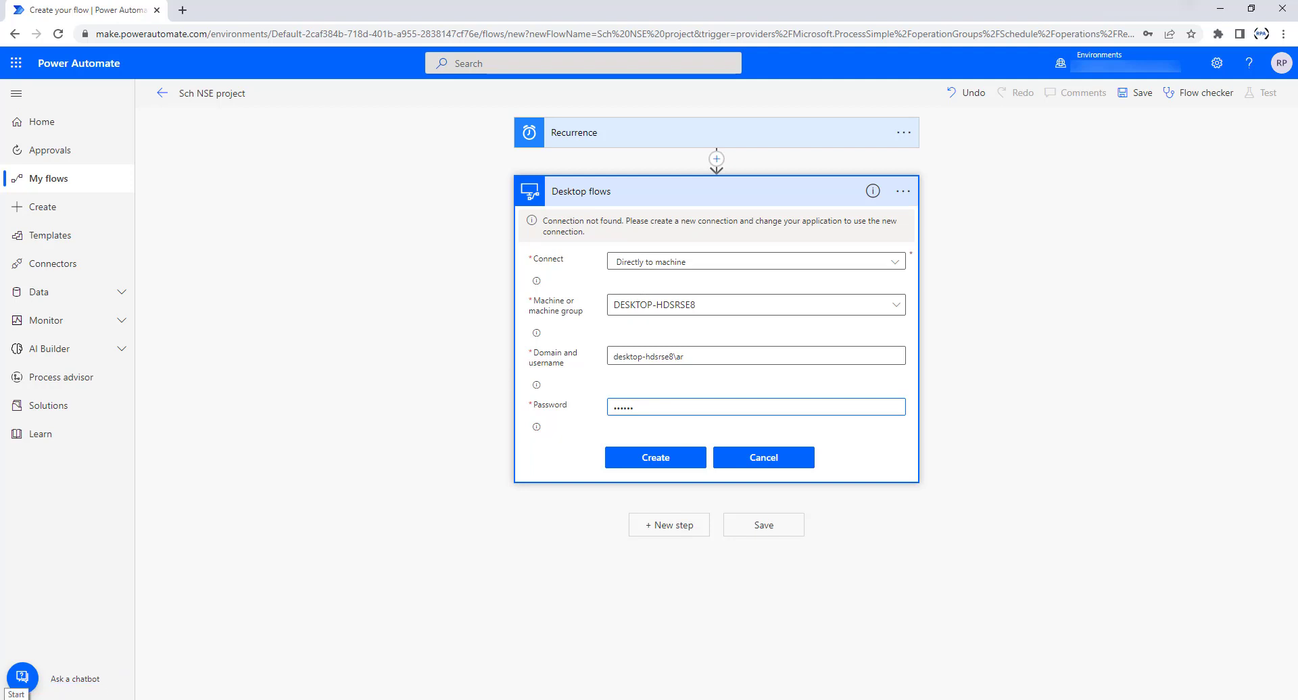
key(super)
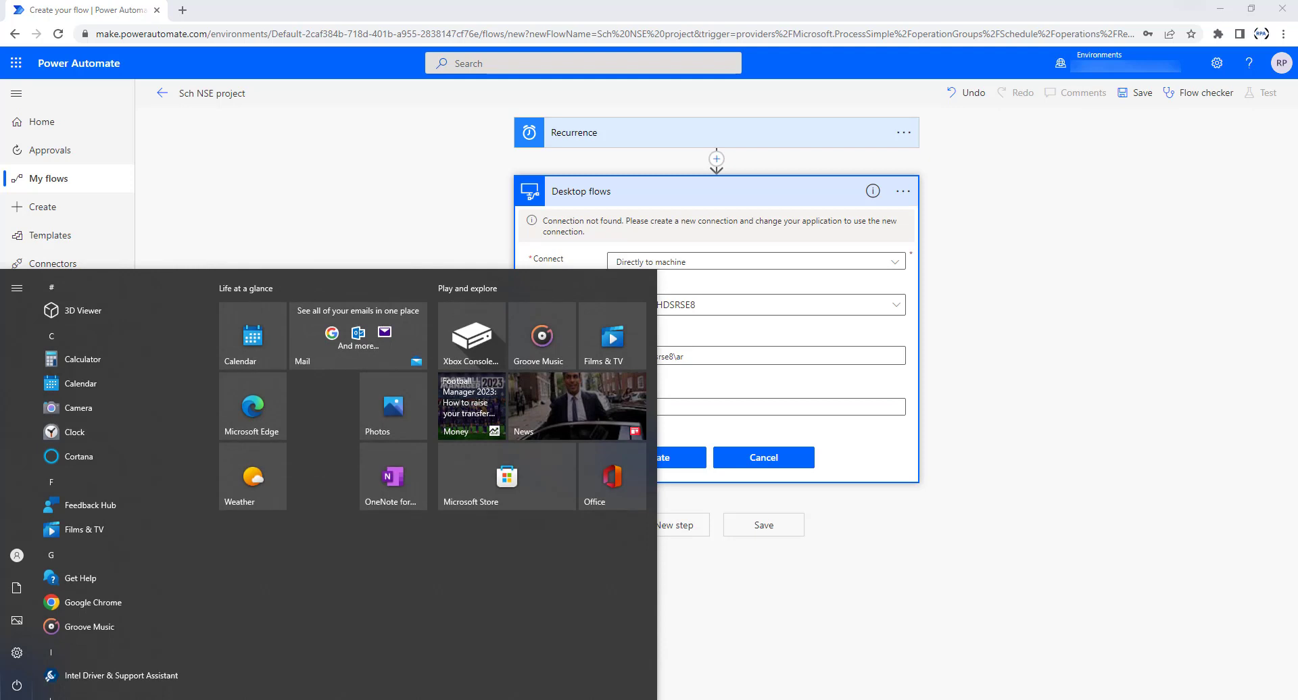
Confirm DESKTOP-HDSRSE8 shows Connected in Power Automate machine runtime, then attempt creating the connection.
text(power)
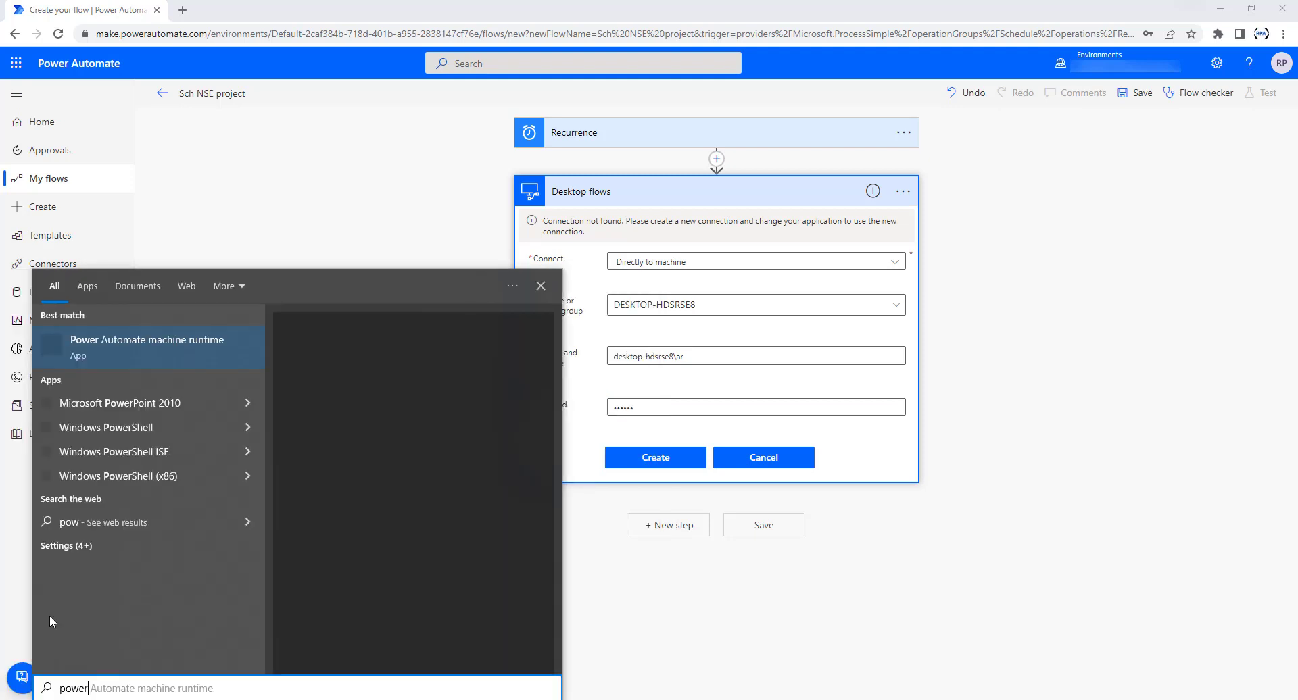
click(157, 354)
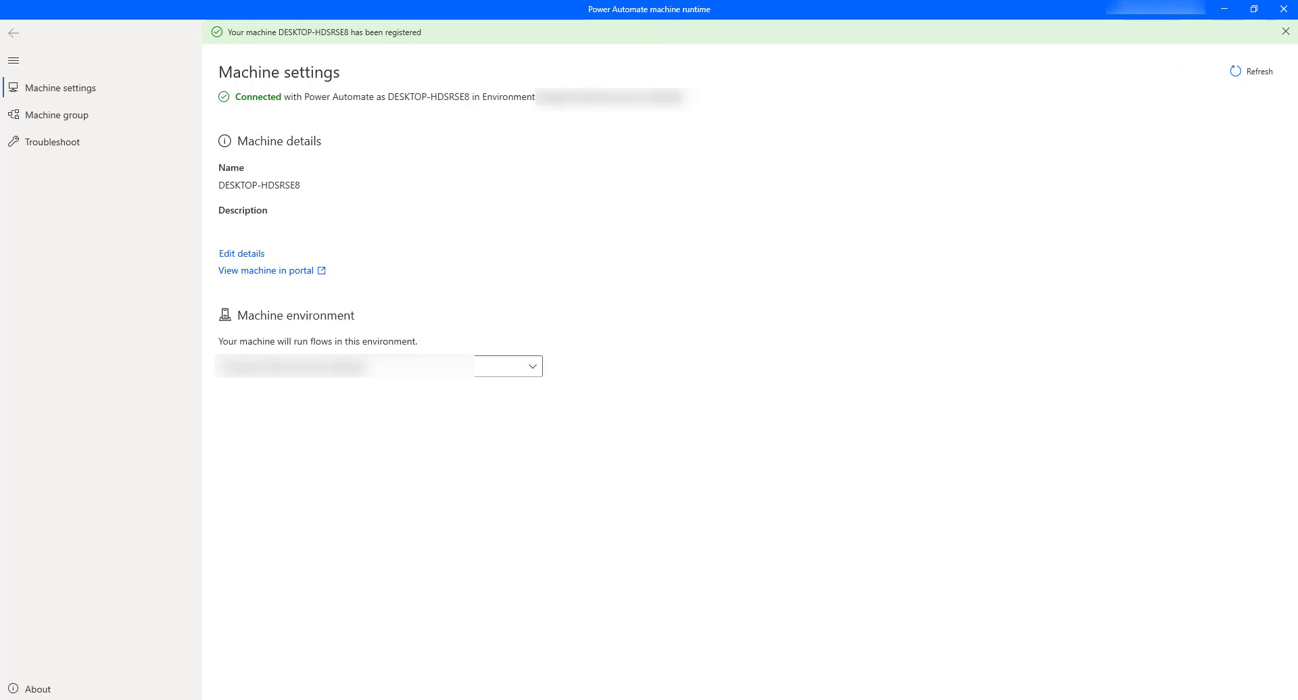
click(1223, 9)
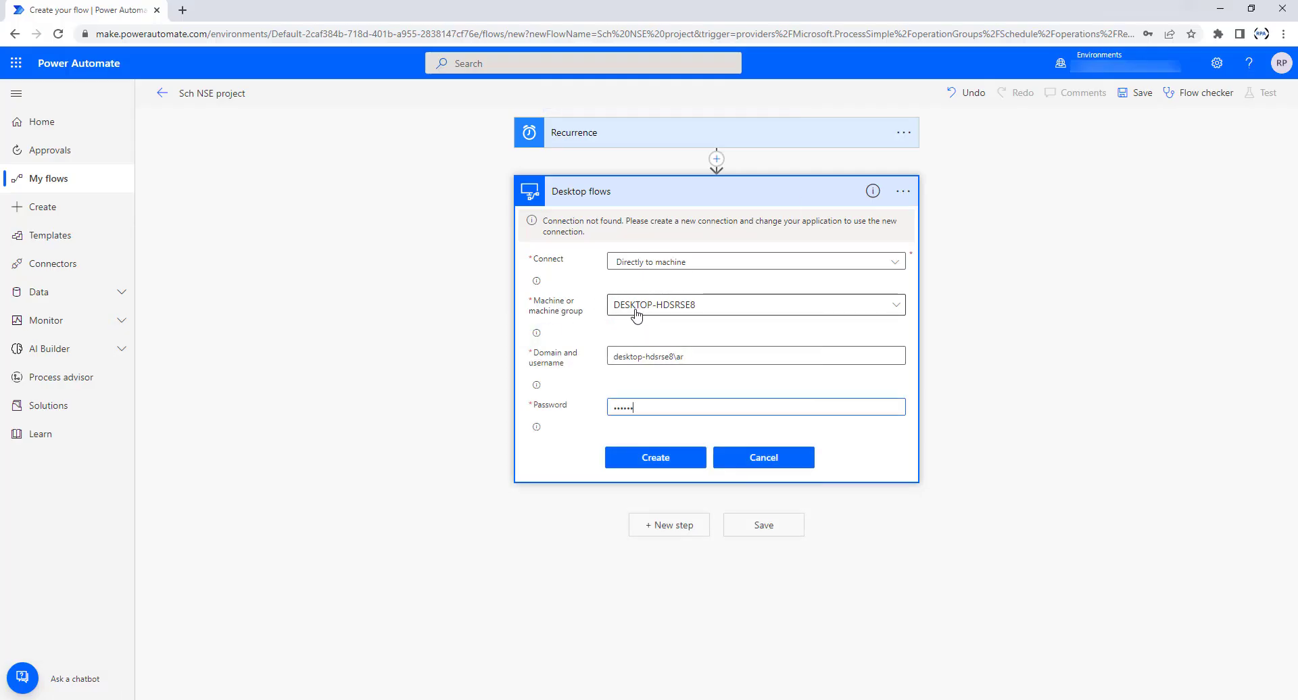
click(686, 453)
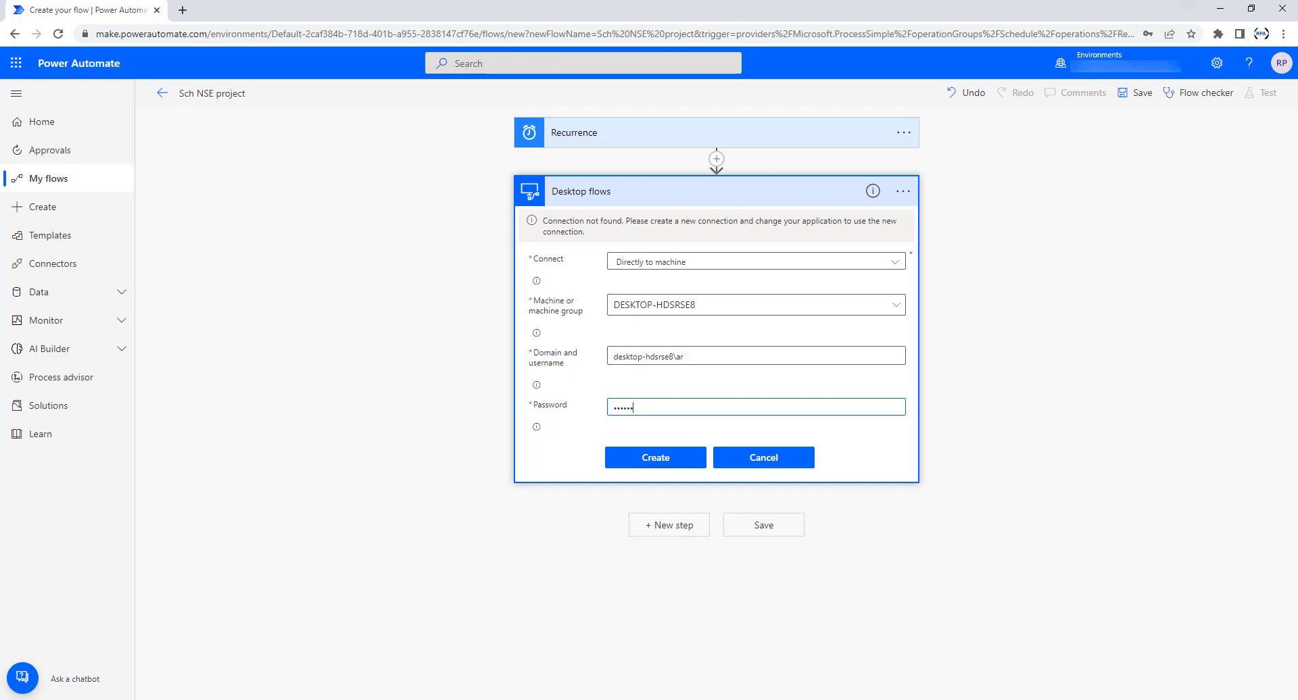
key(alt+Tab)
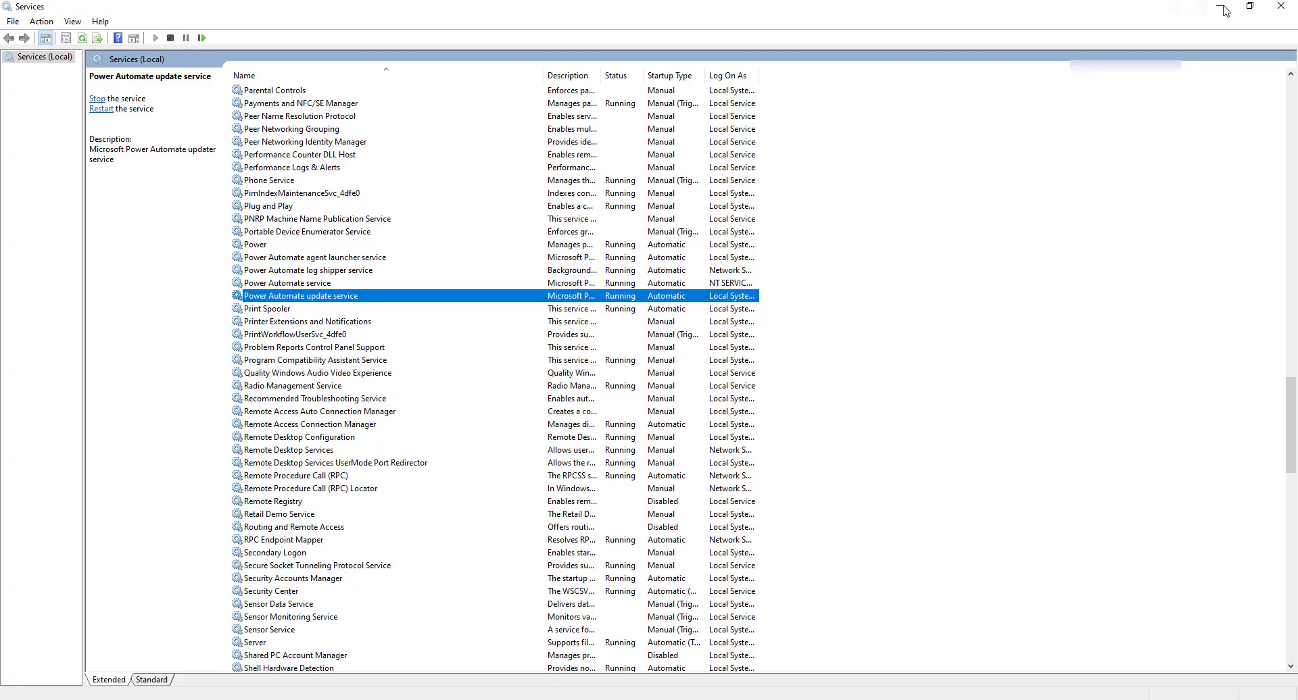
Verify the Power Automate service is Running in Services, then return to the connection form.
click(303, 286)
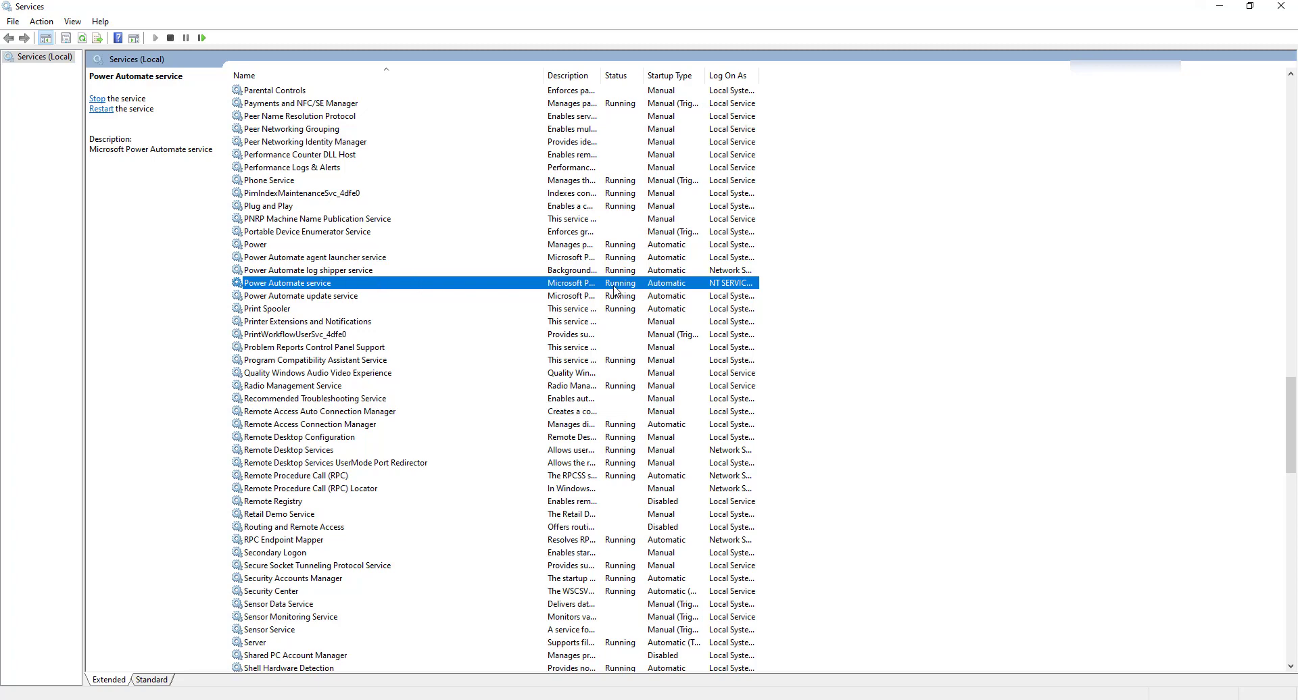
key(alt+Tab)
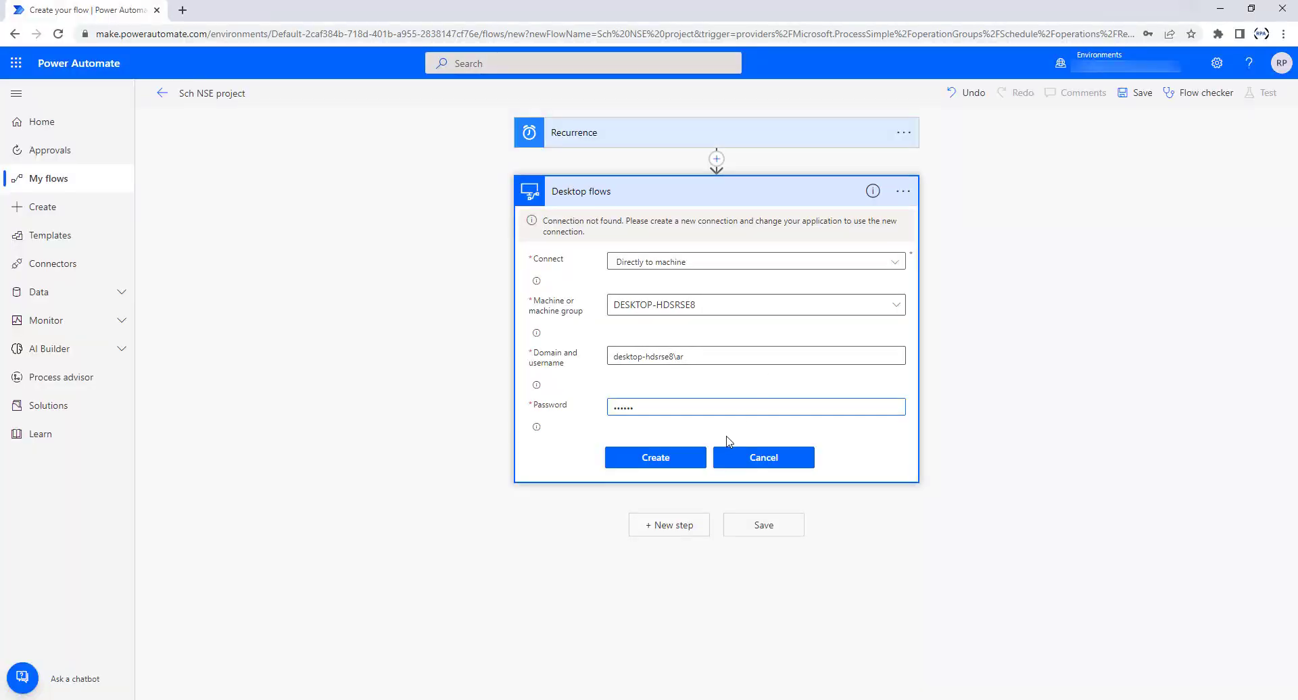
Create the machine connection and select the 'National Stock Exchange Project' desktop flow.
click(662, 461)
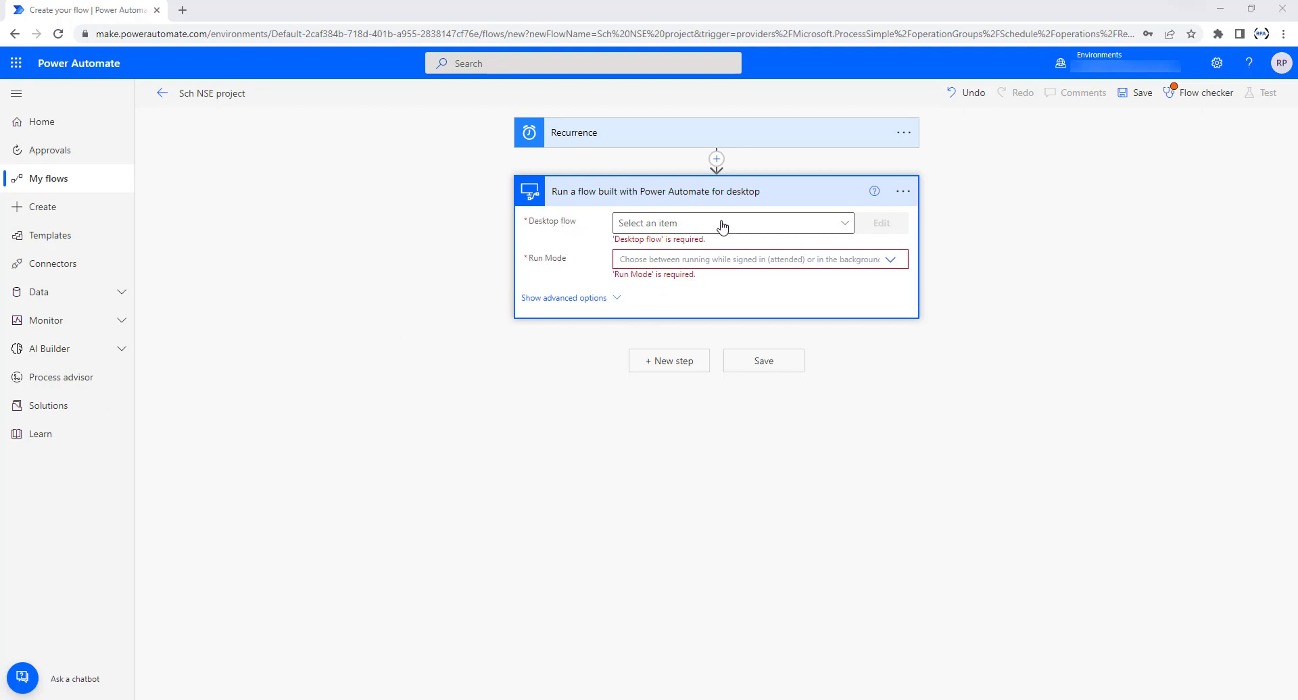
click(845, 227)
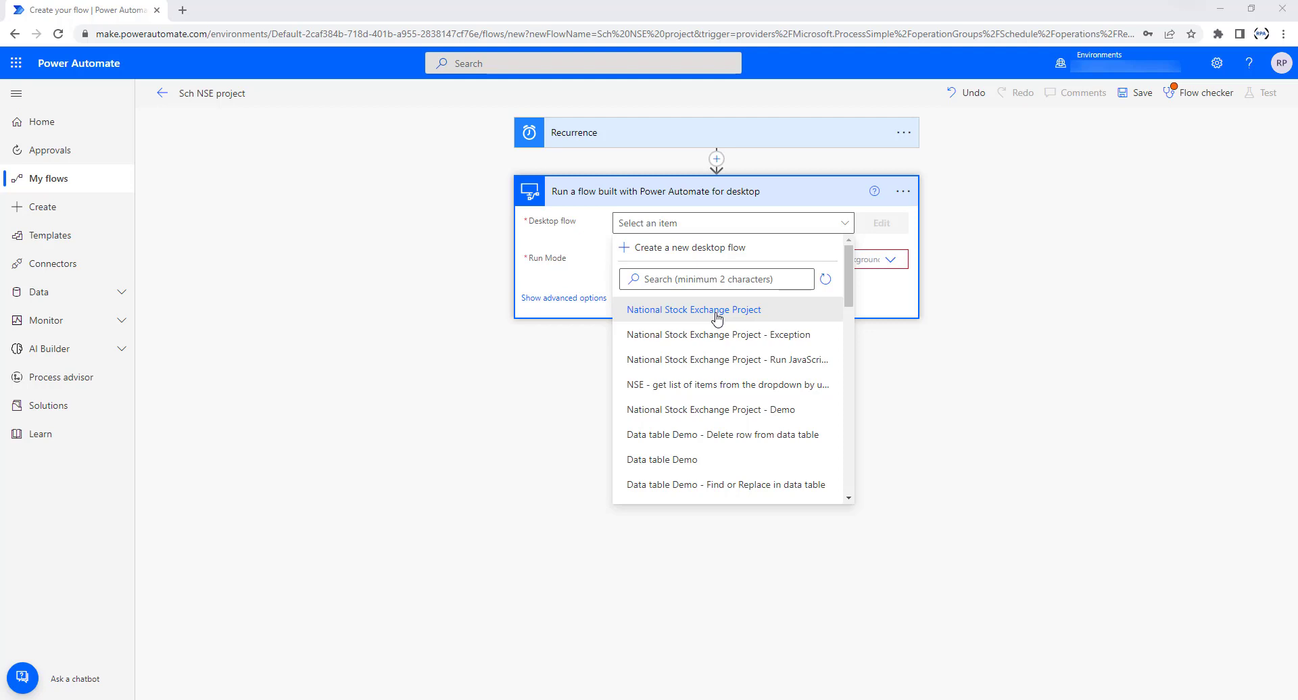
click(718, 318)
click(717, 315)
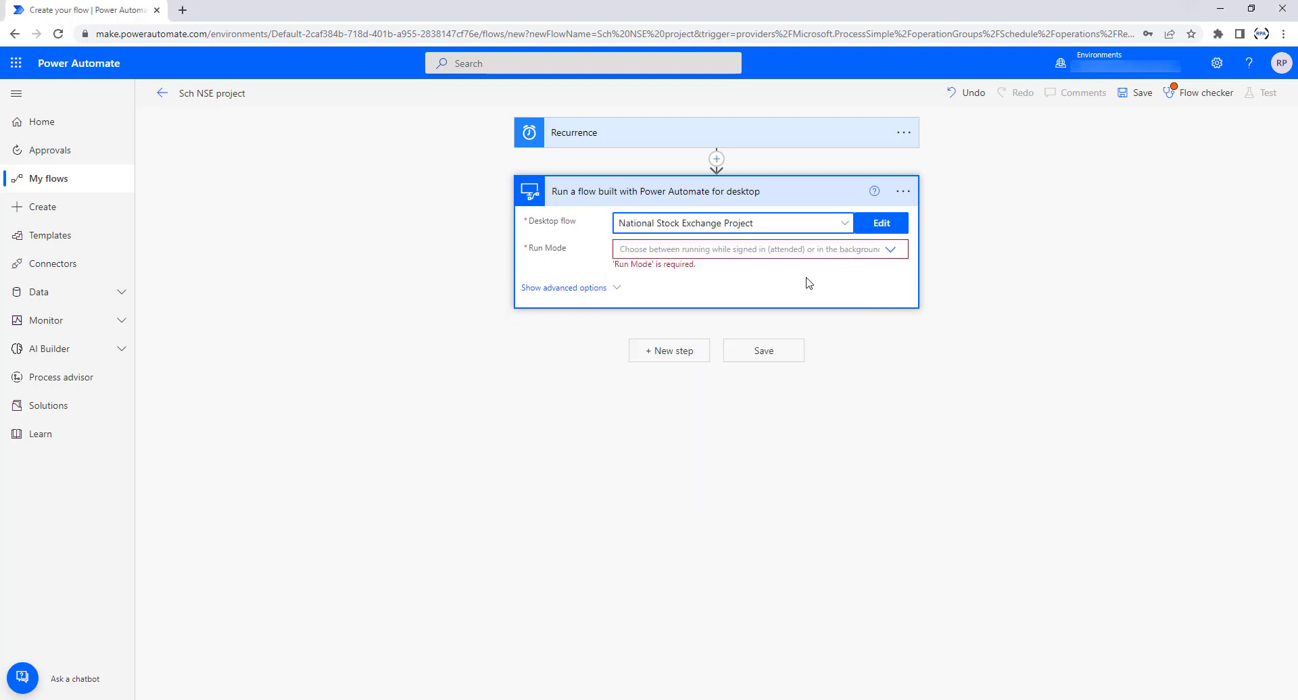
click(890, 252)
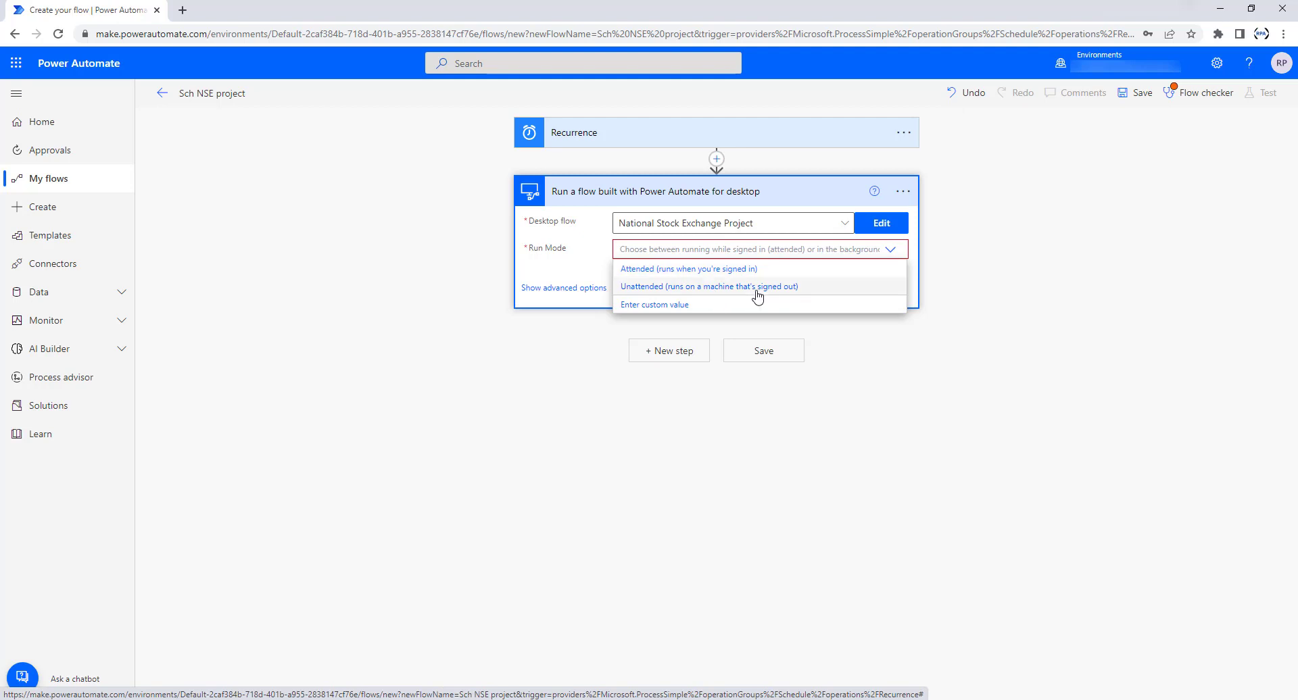
Set the desktop flow's Run Mode to Attended and its advanced Priority to High.
click(722, 270)
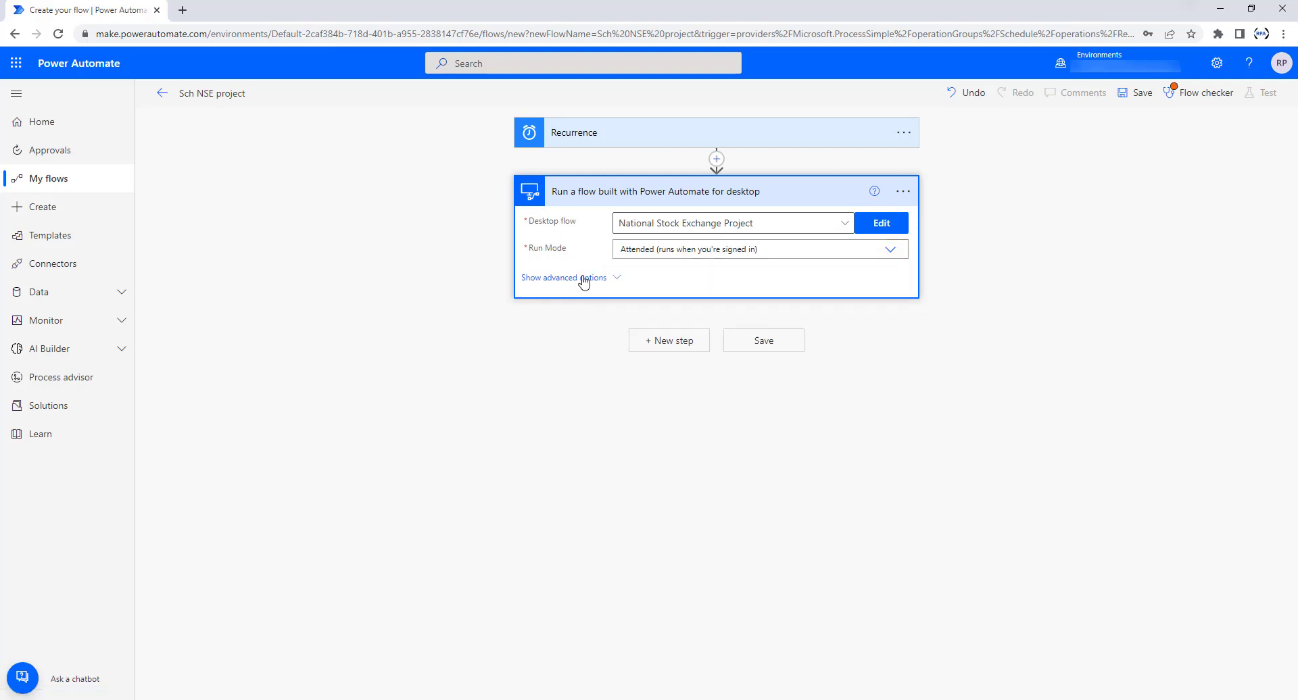
click(584, 282)
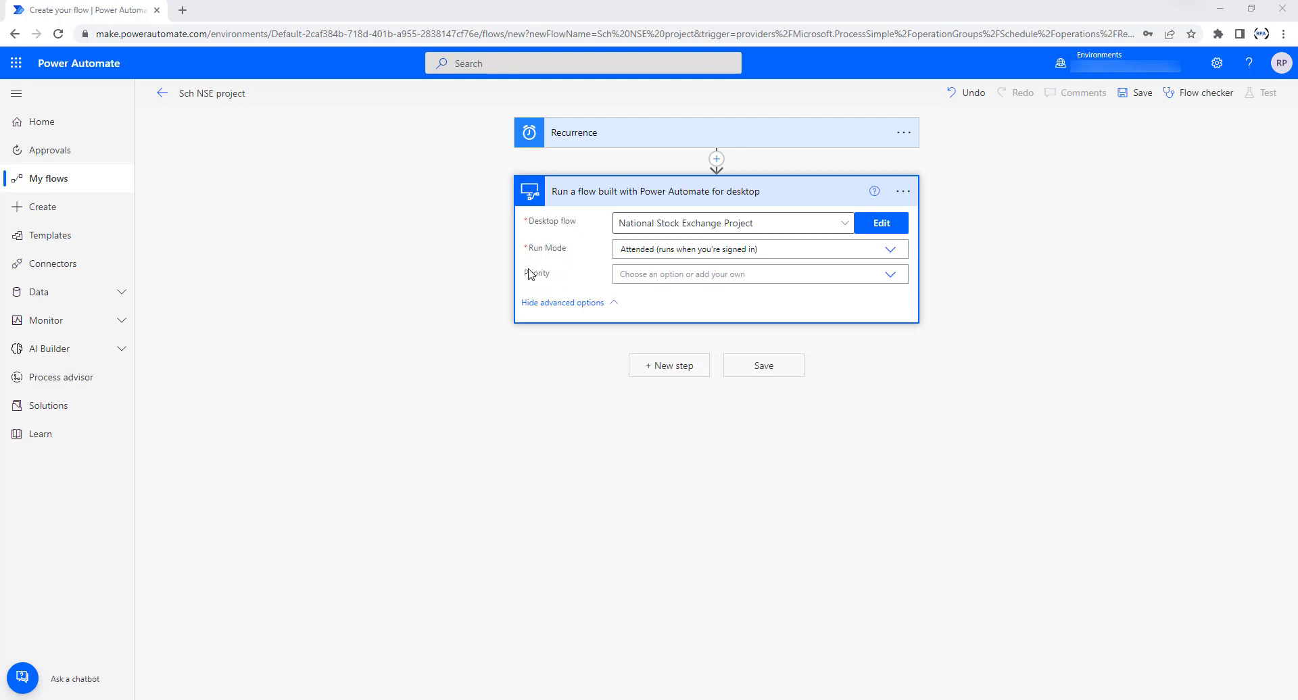
click(890, 277)
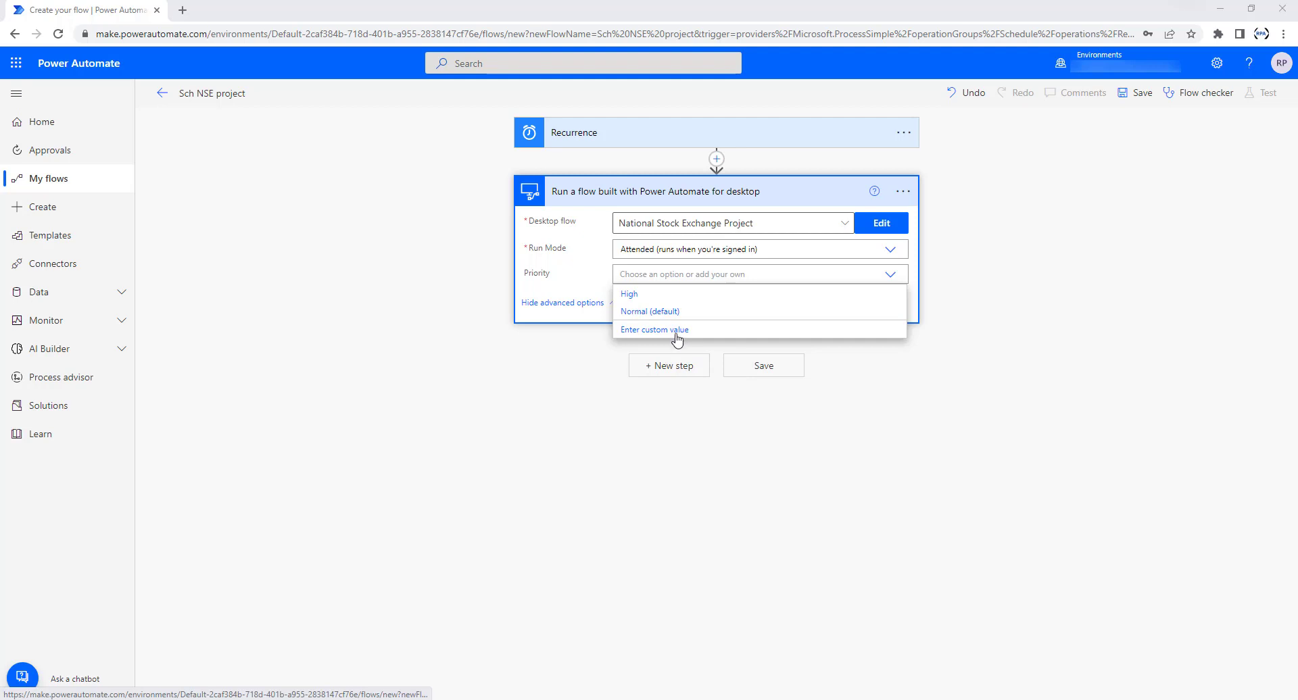
click(657, 295)
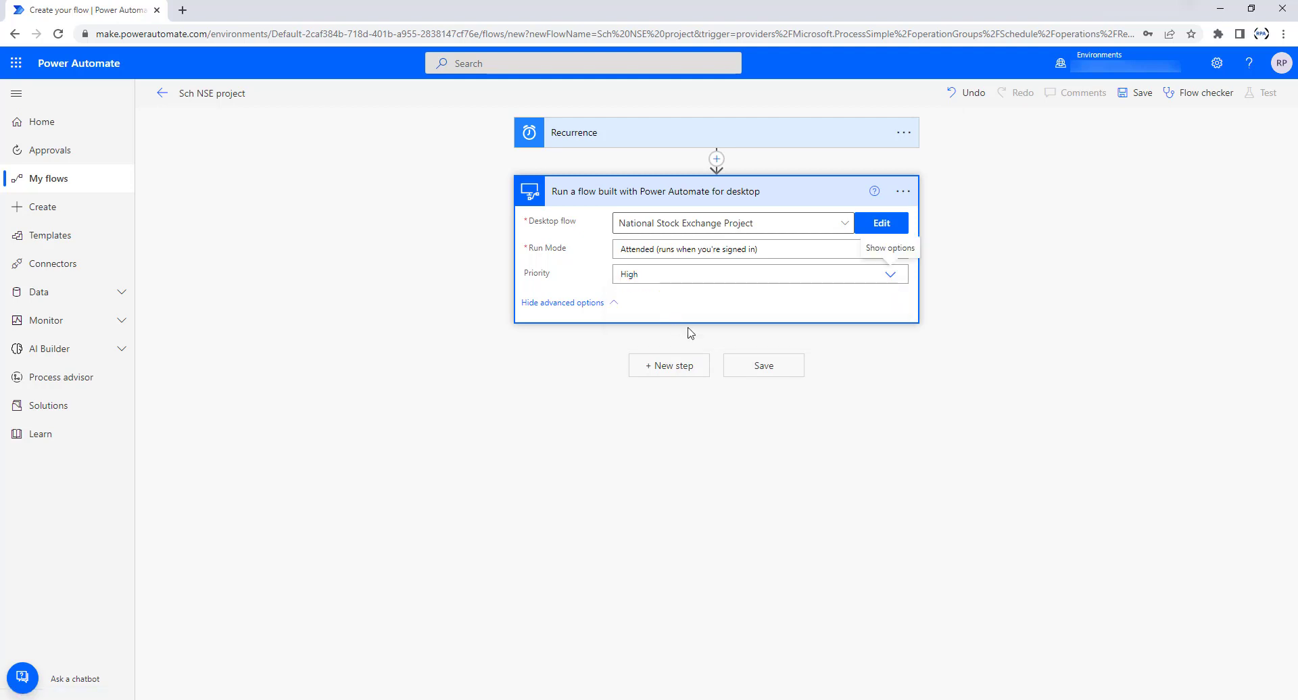
Save the 'Sch NSE project' scheduled flow.
click(765, 369)
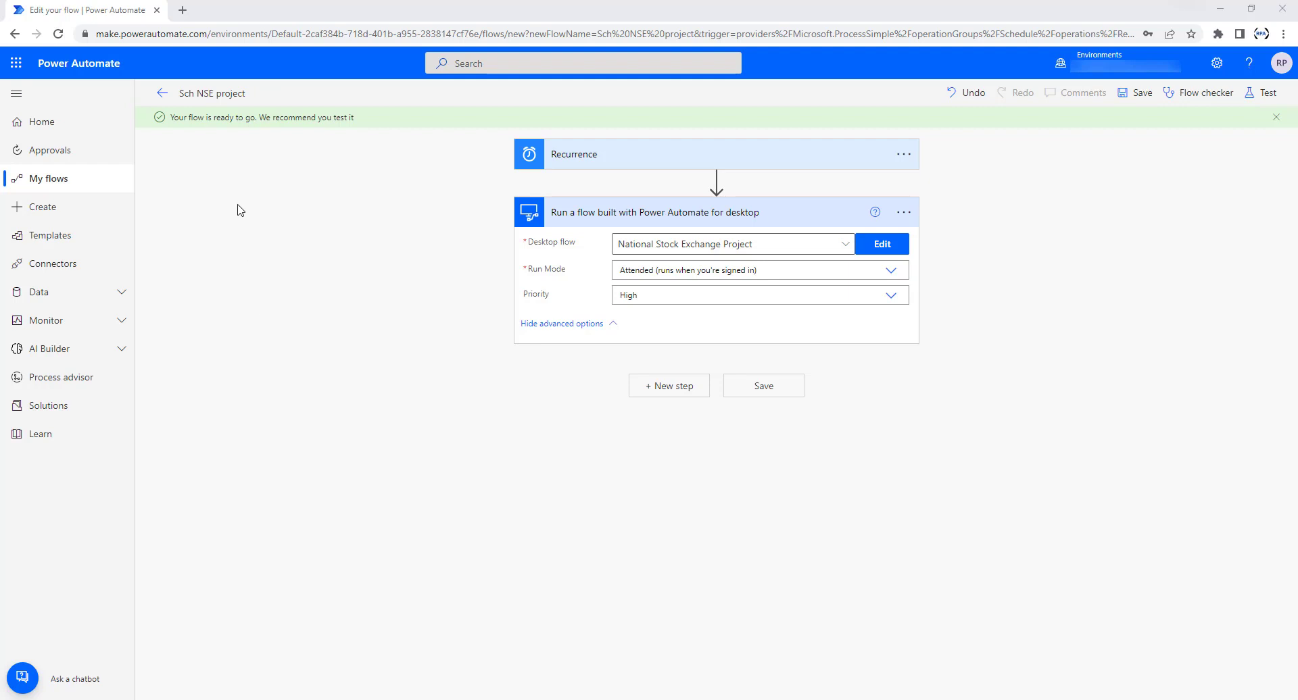
Switch to the National Stock Exchange Project window in the Power Automate desktop editor.
mouse_move(232, 696)
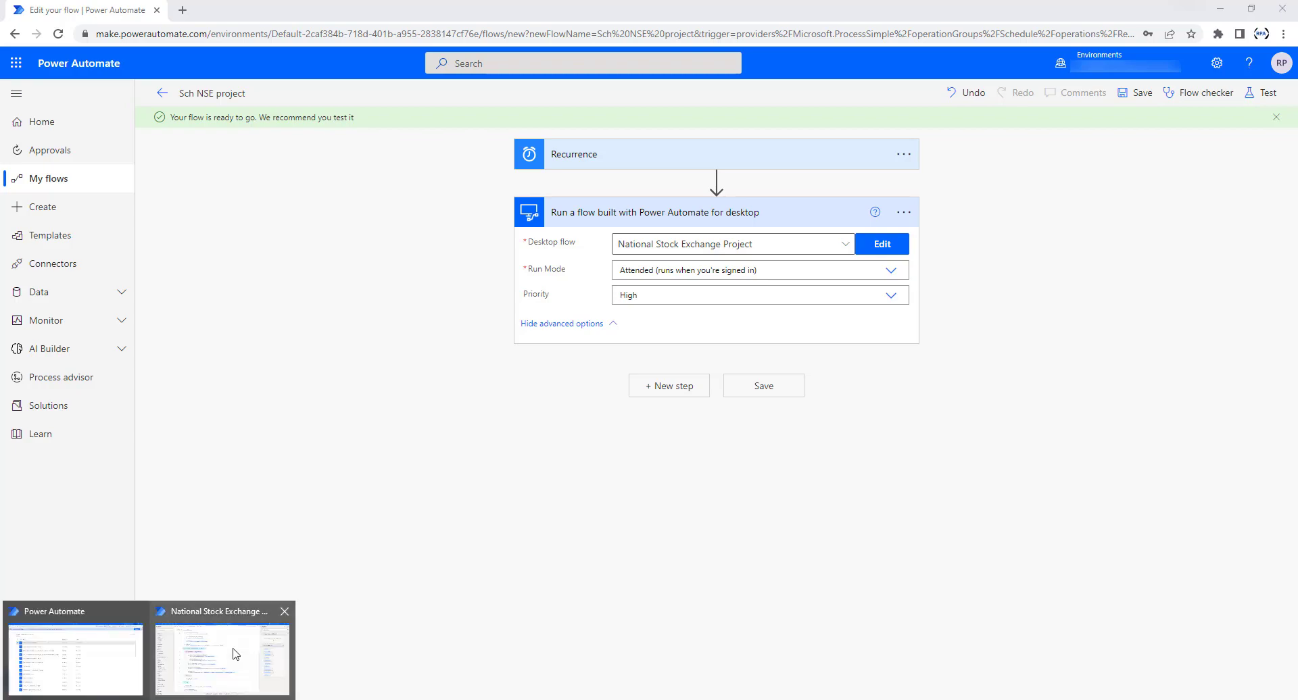
click(234, 653)
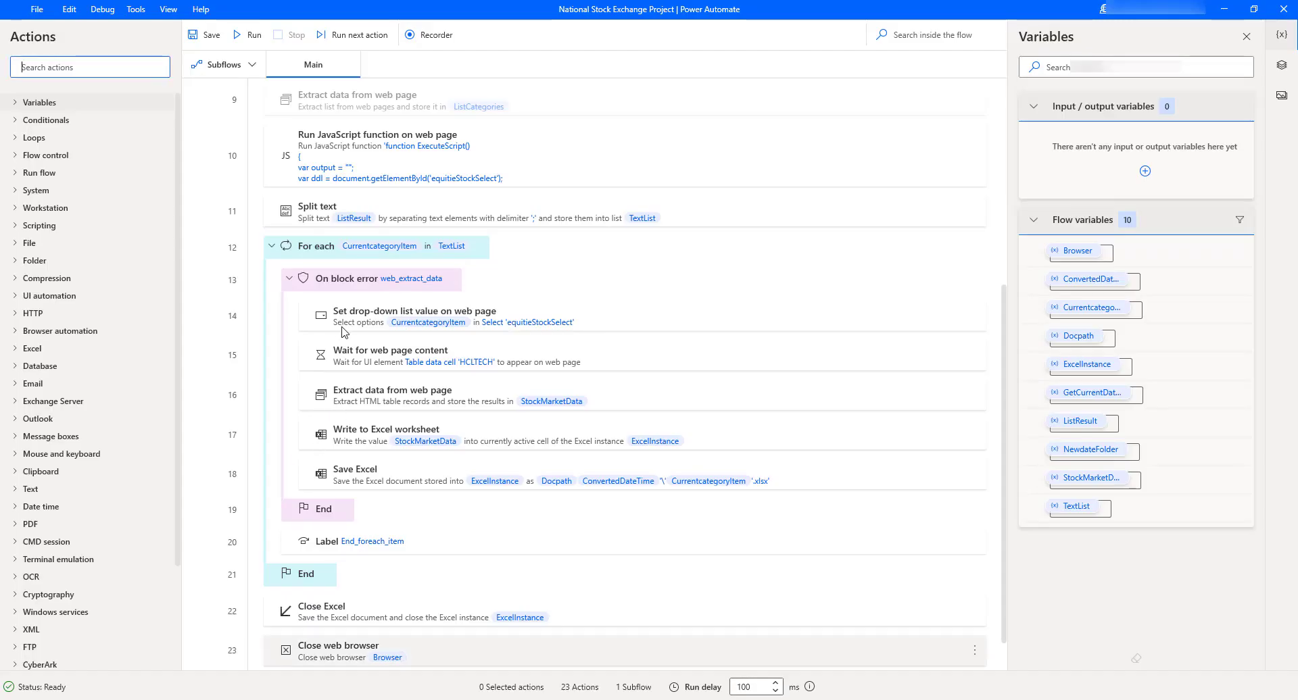